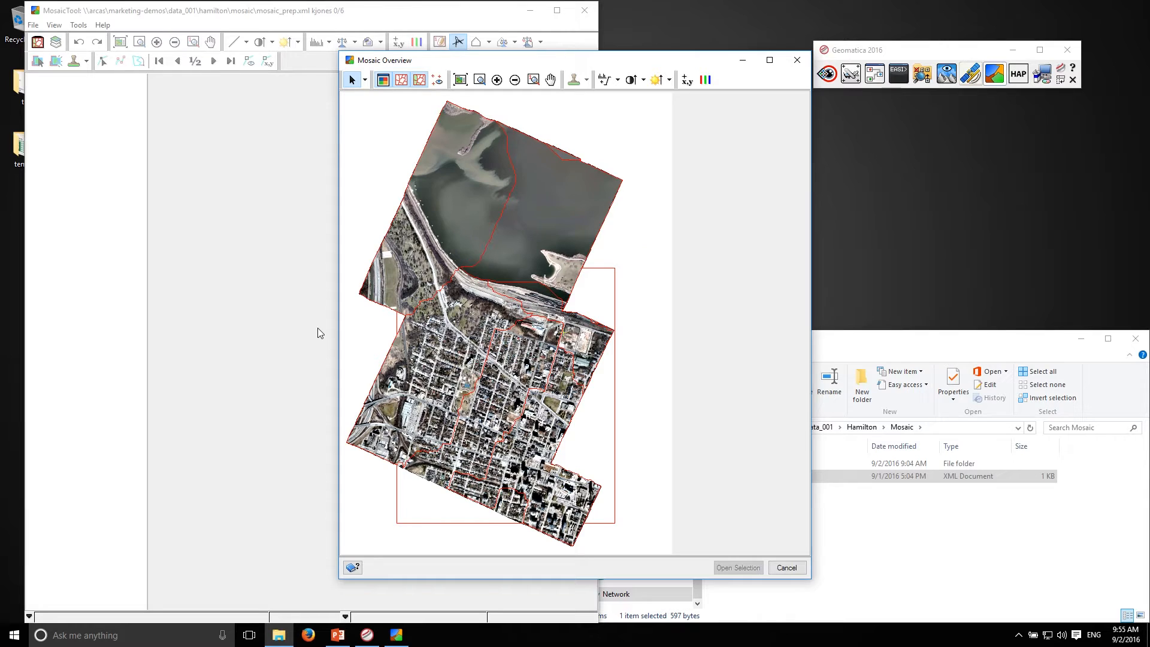
# - Select all images of the mosaic in the overview and open the selection for editing
pyautogui.moveTo(416, 220); pyautogui.dragTo(507, 322)
pyautogui.click(388, 180)
pyautogui.moveTo(379, 207); pyautogui.dragTo(641, 508)
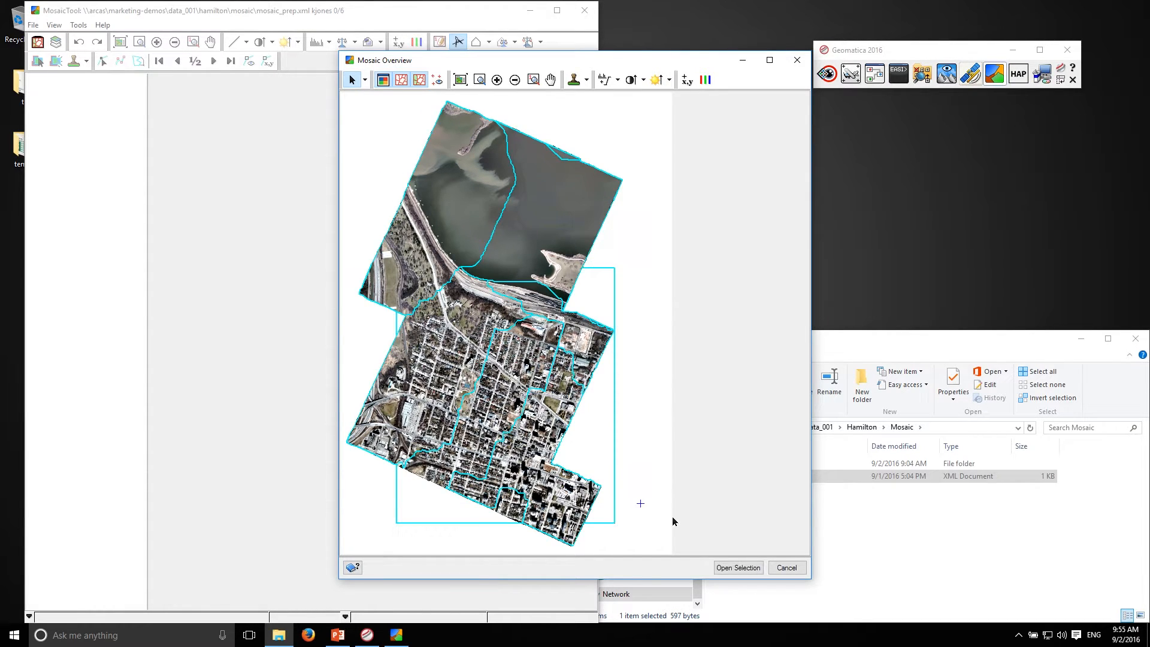
pyautogui.click(738, 567)
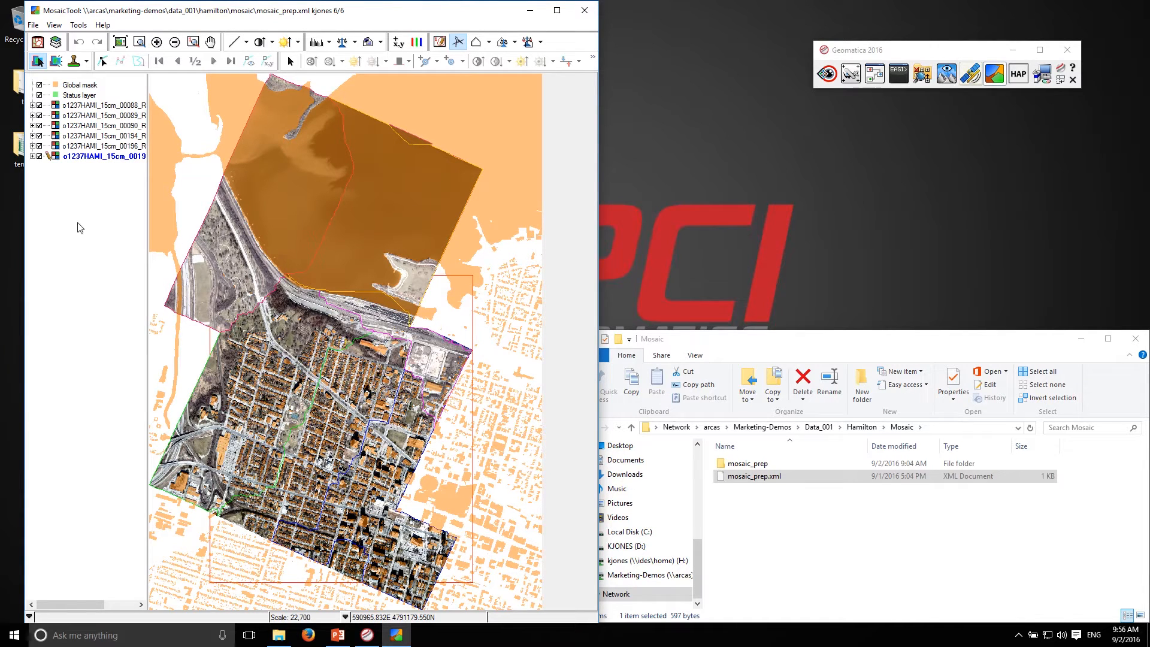
# - Hide the Global mask layer in the maximized window and compare the mosaic with the cutlines hidden and shown
pyautogui.click(40, 85)
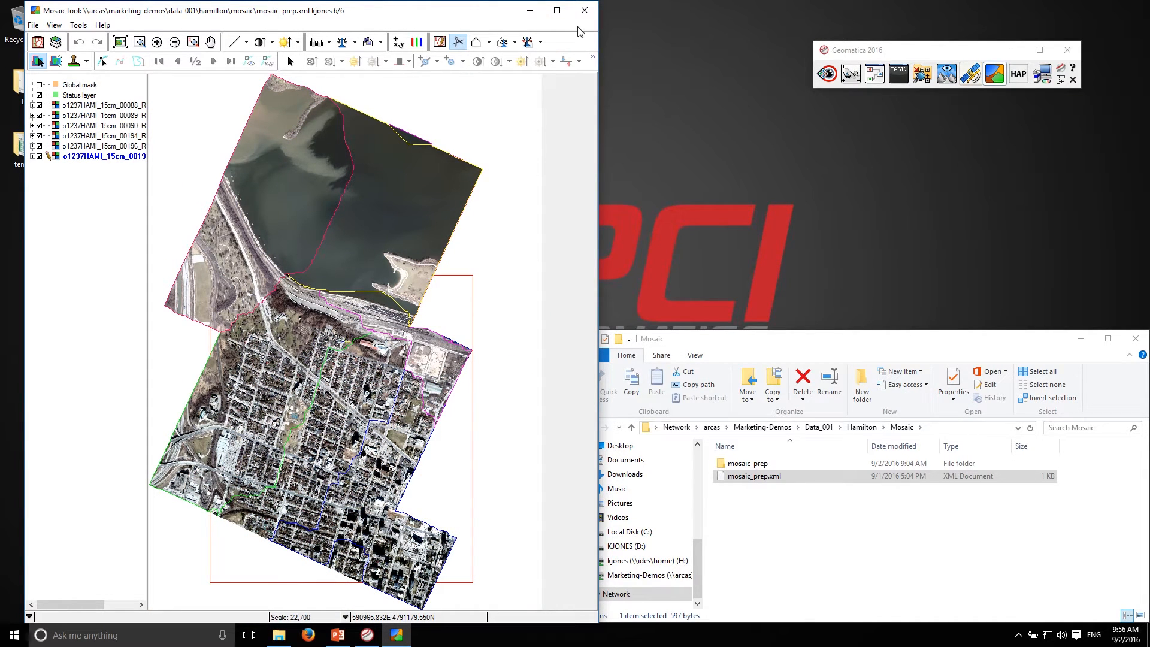
pyautogui.click(556, 10)
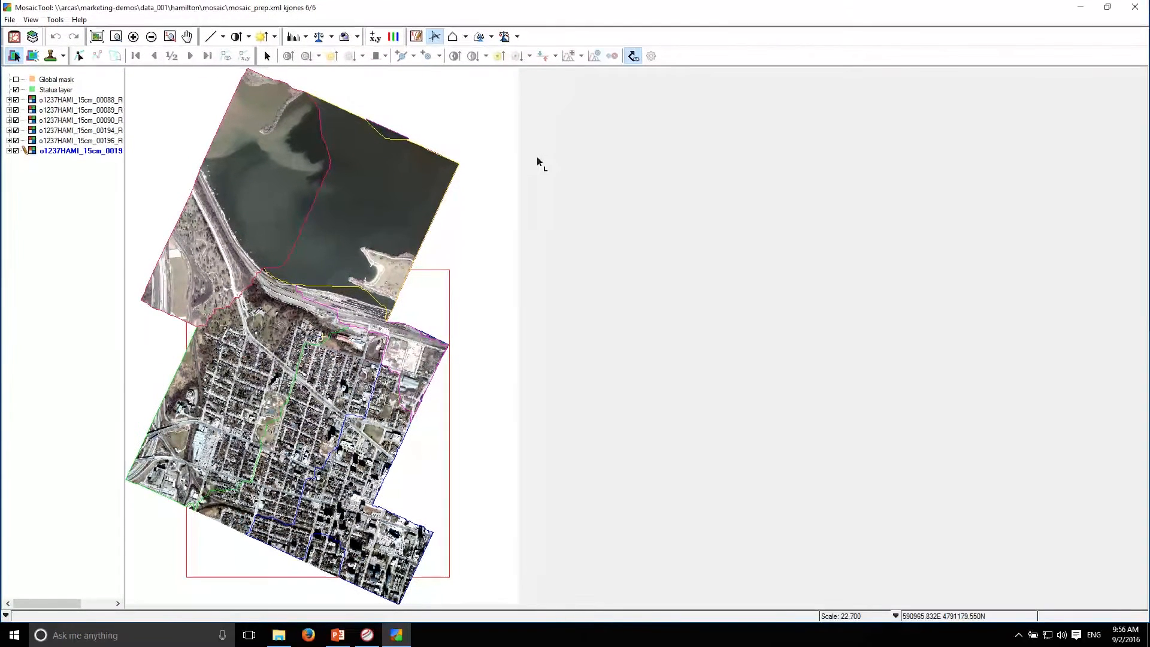
pyautogui.click(633, 56)
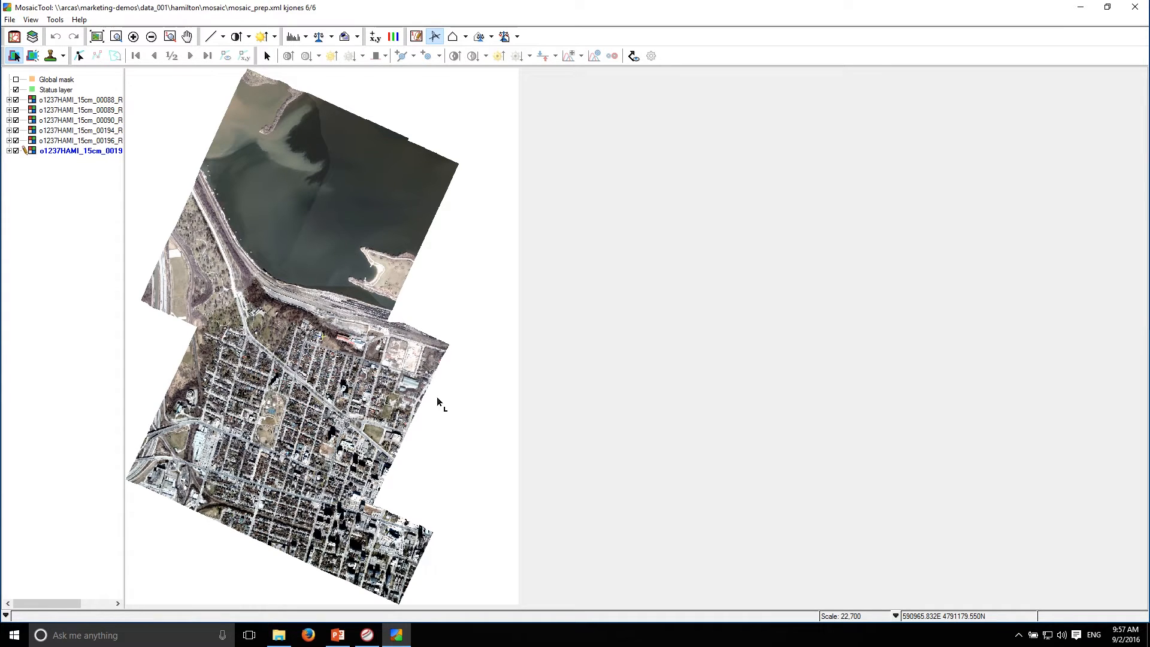
pyautogui.click(633, 55)
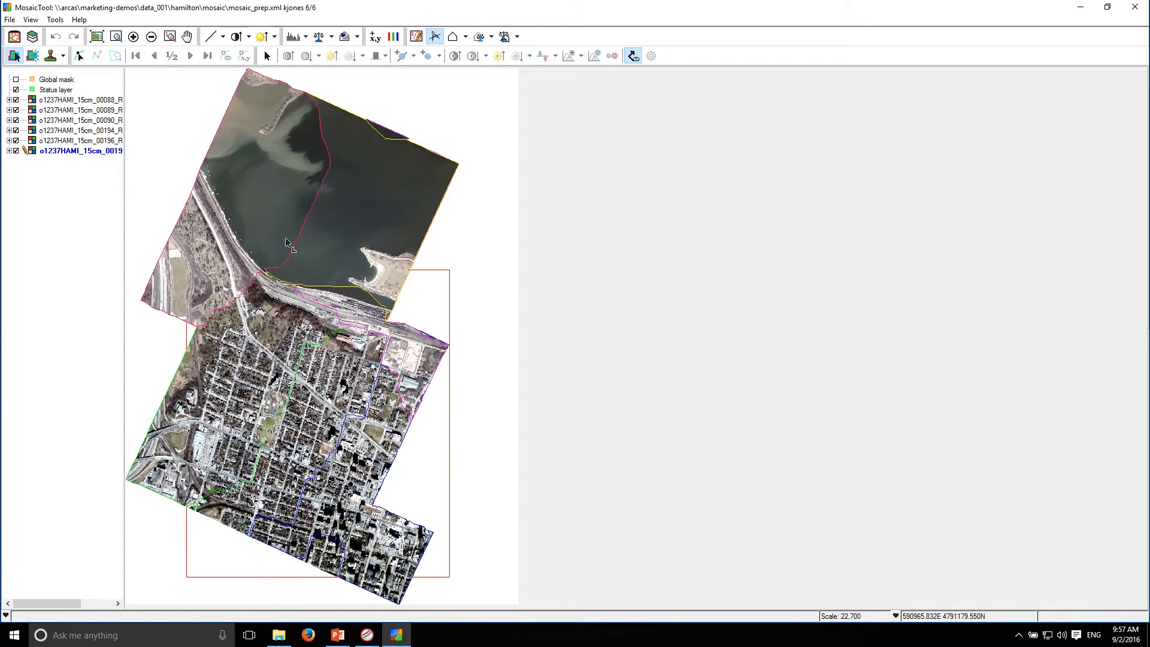
# - Redraw the shoreline part of image 00089's cutline inland, following the railway tracks between the lake and the rail yard
pyautogui.click(116, 36)
pyautogui.moveTo(249, 253); pyautogui.dragTo(363, 337)
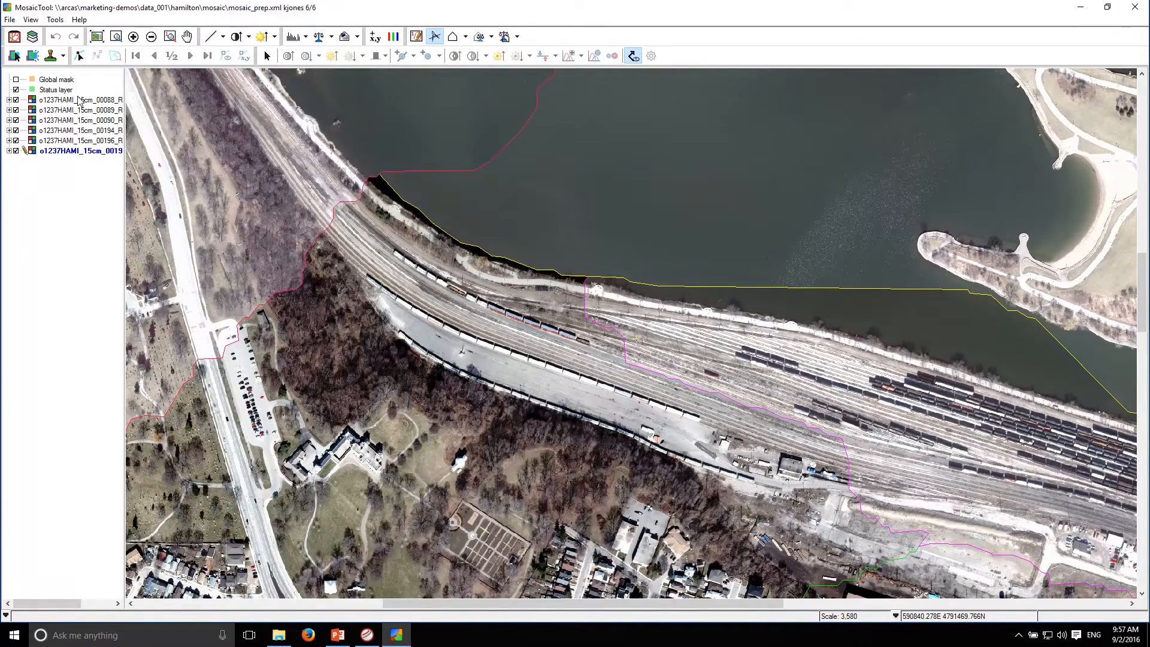
pyautogui.click(14, 56)
pyautogui.click(542, 221)
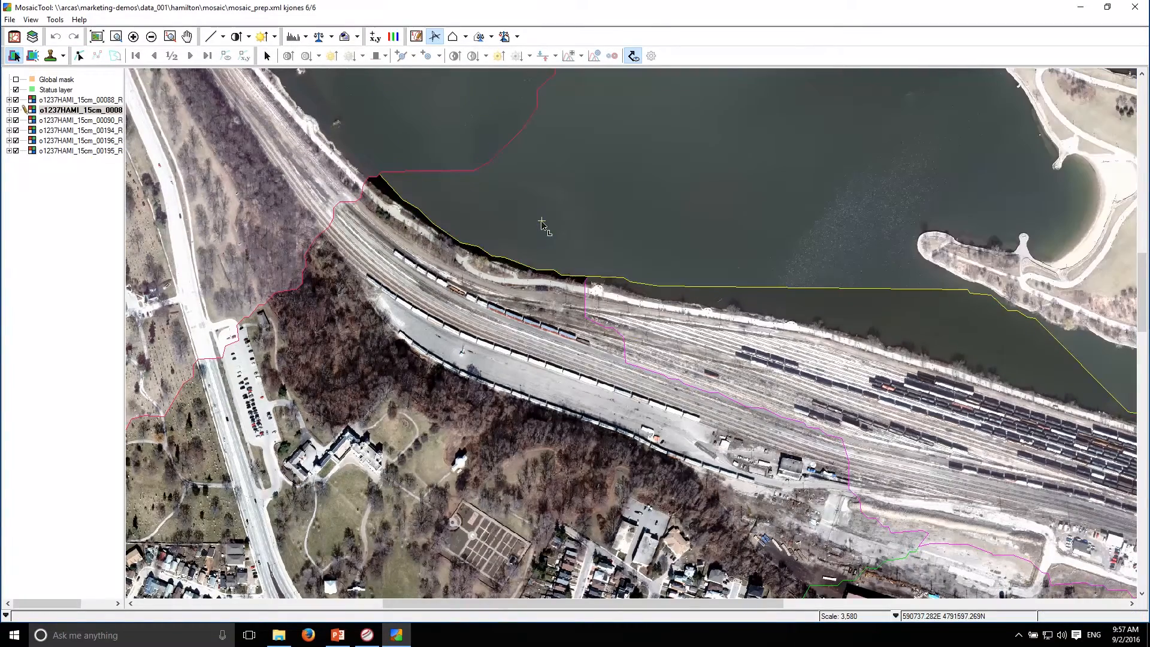
pyautogui.click(80, 55)
pyautogui.click(549, 229)
pyautogui.click(115, 58)
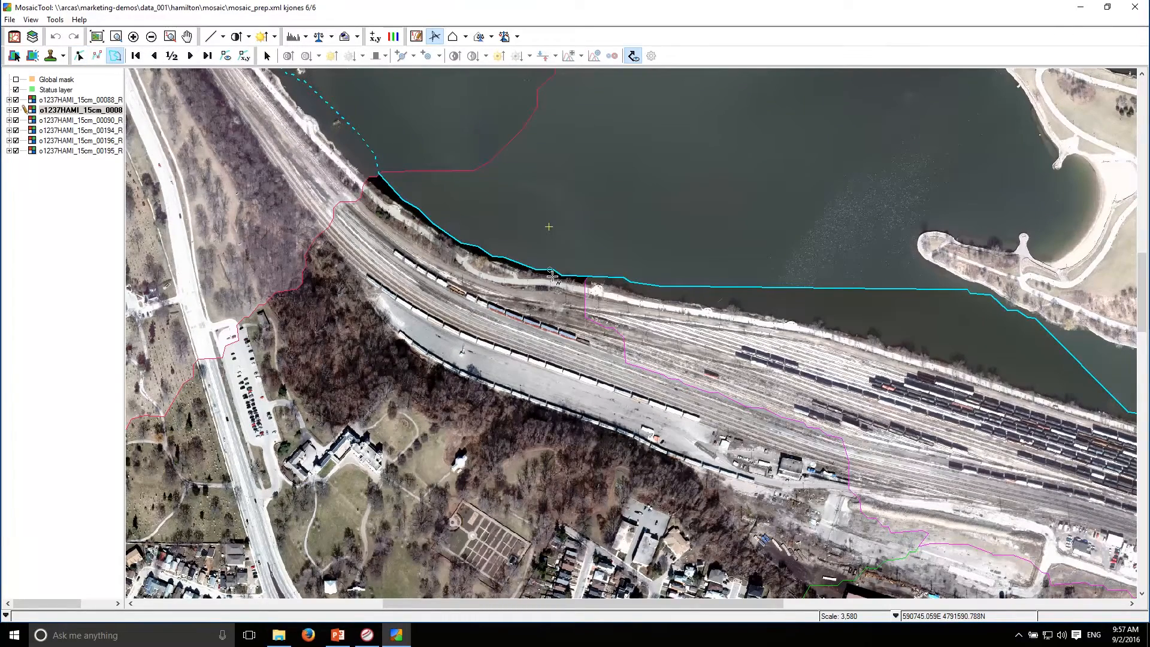
pyautogui.click(622, 285)
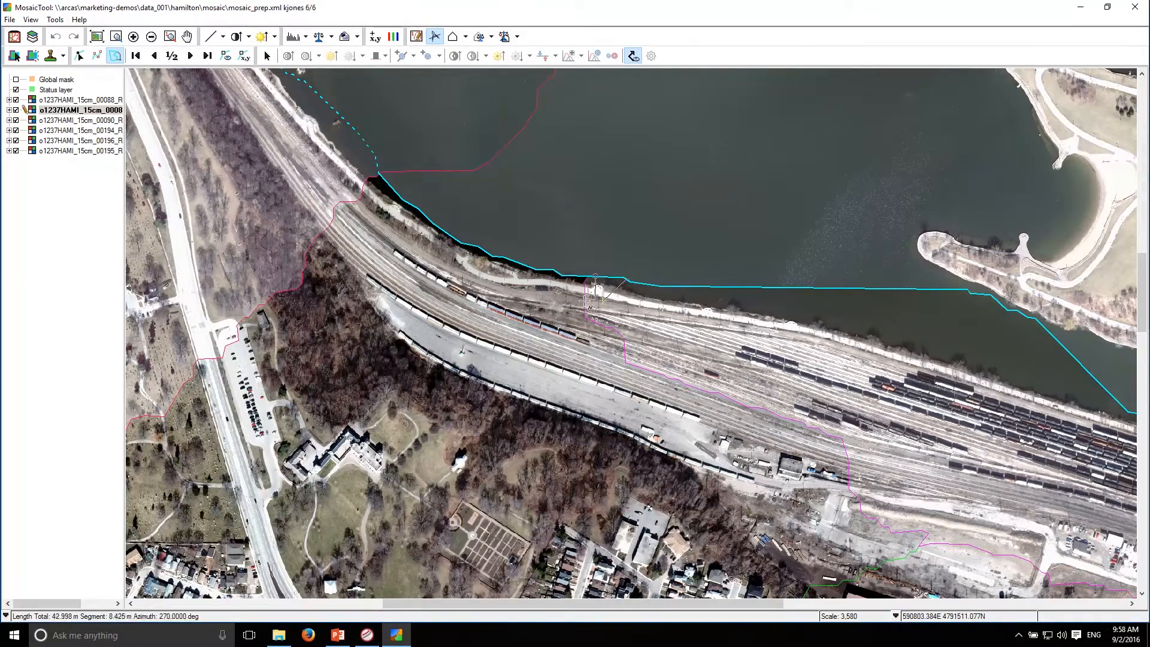
pyautogui.click(357, 194)
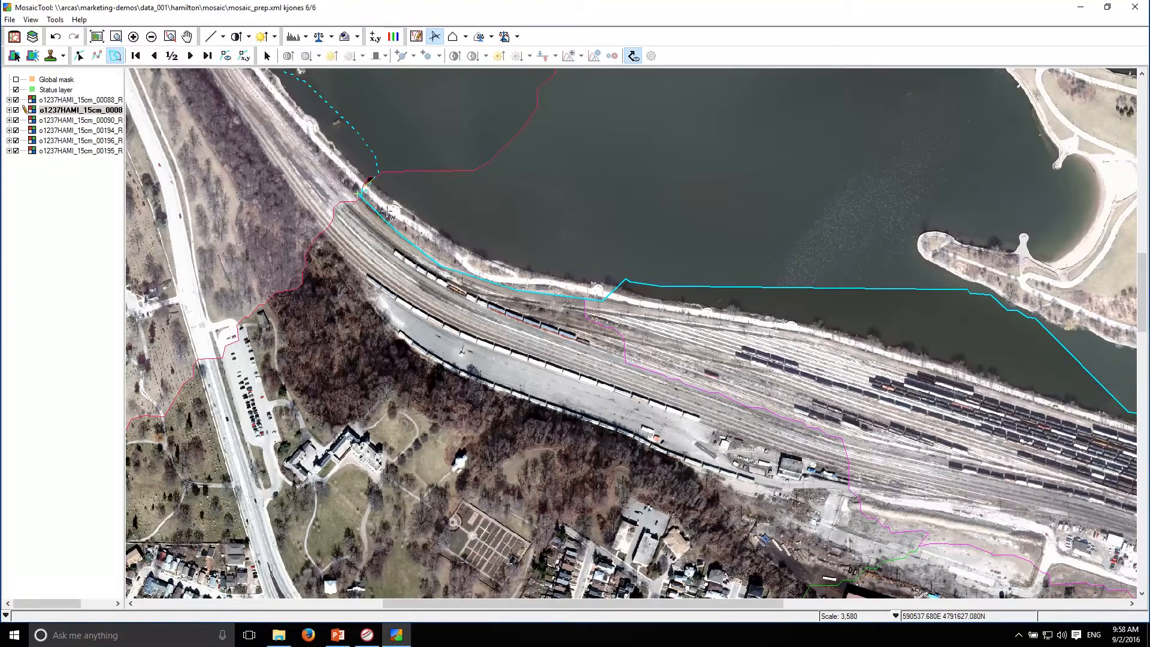
pyautogui.click(359, 192)
pyautogui.doubleClick(357, 160)
# - Reroute image 00196's cutline around the green-roofed building on the mosaic's southern edge so it follows the road to the boundary
pyautogui.click(97, 36)
pyautogui.click(116, 37)
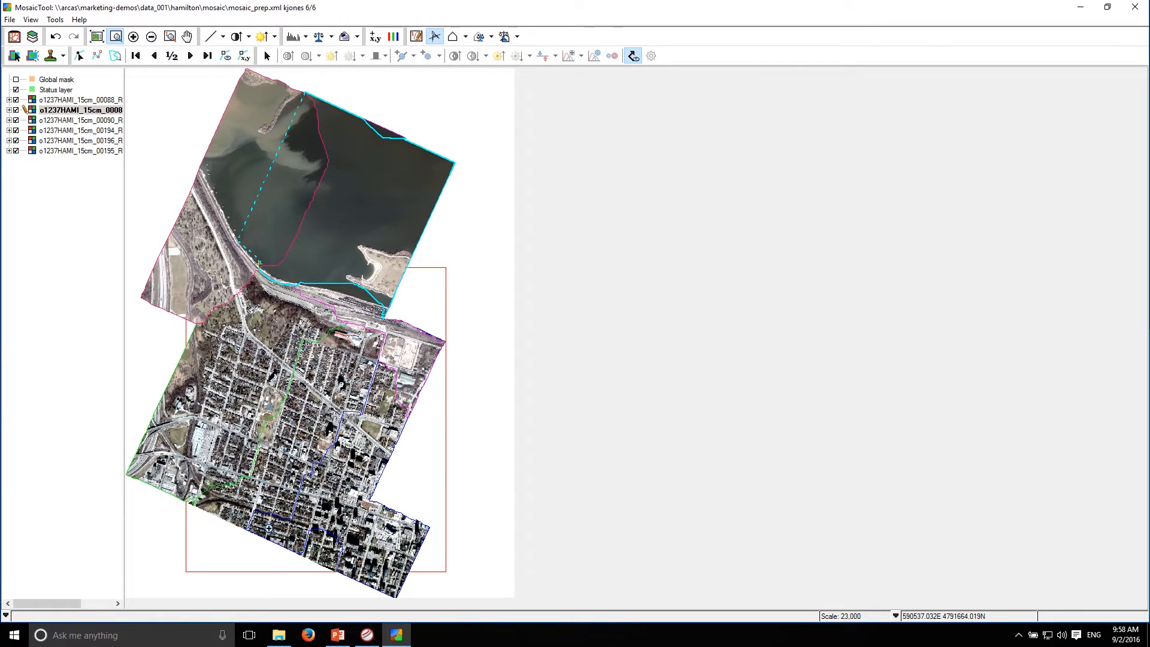
pyautogui.moveTo(241, 491); pyautogui.dragTo(321, 555)
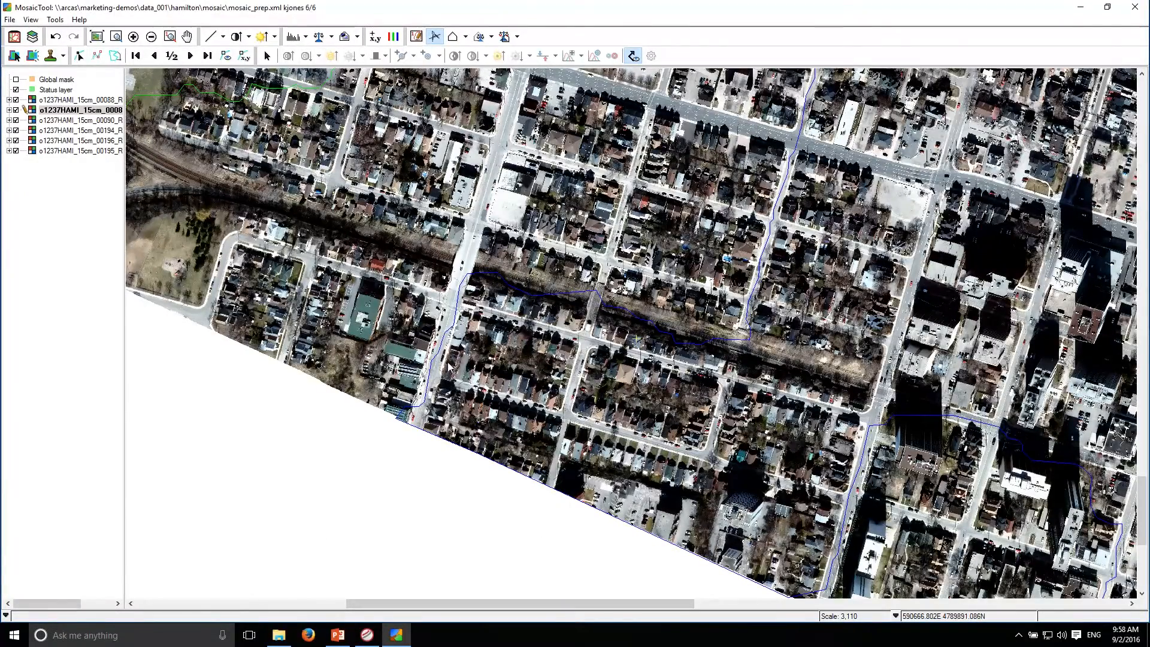
pyautogui.moveTo(411, 409); pyautogui.dragTo(427, 325)
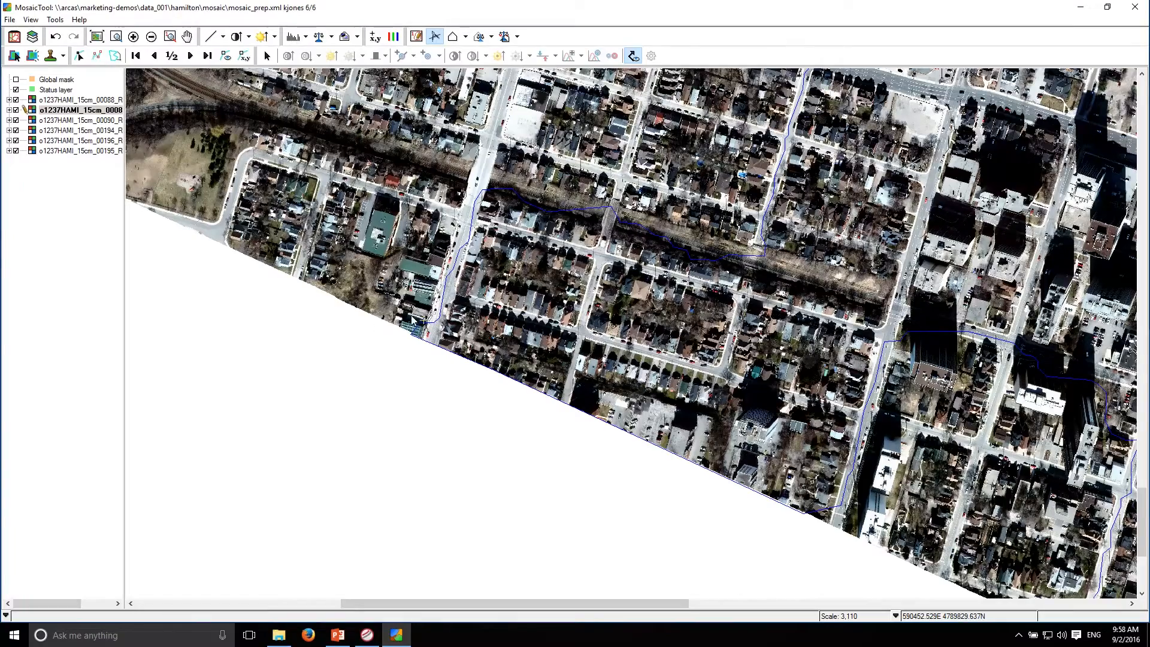
pyautogui.scroll(1, 432, 336)
pyautogui.scroll(1, 510, 343)
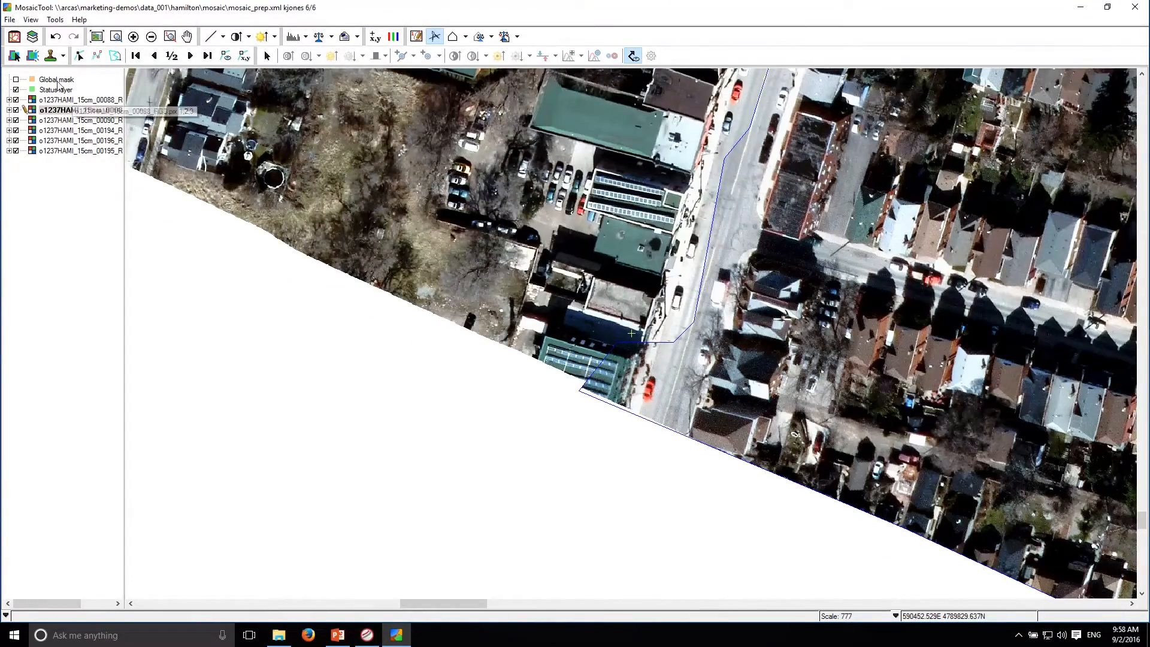
pyautogui.click(79, 55)
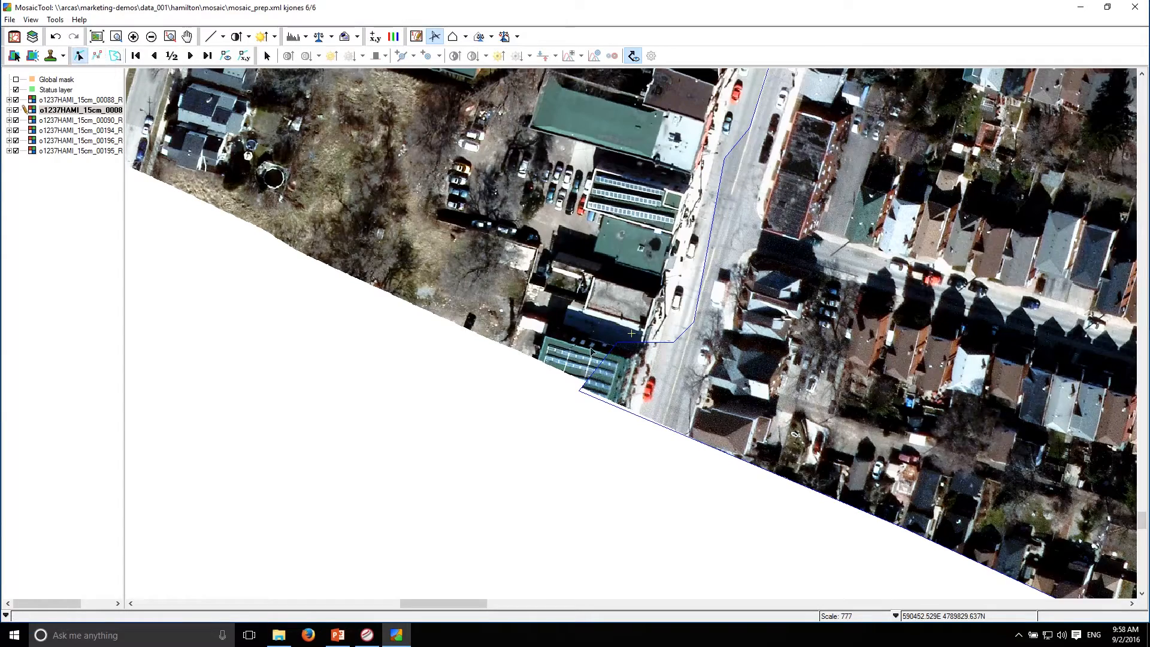
pyautogui.click(687, 371)
pyautogui.click(115, 56)
pyautogui.click(674, 344)
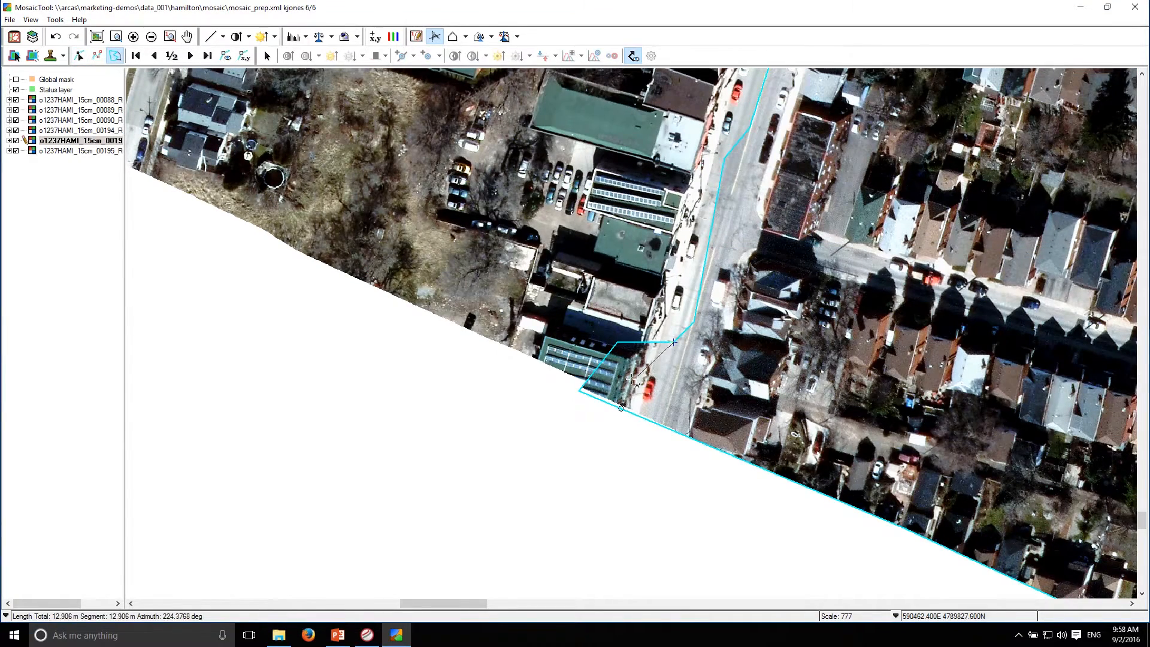
pyautogui.click(647, 360)
pyautogui.doubleClick(639, 392)
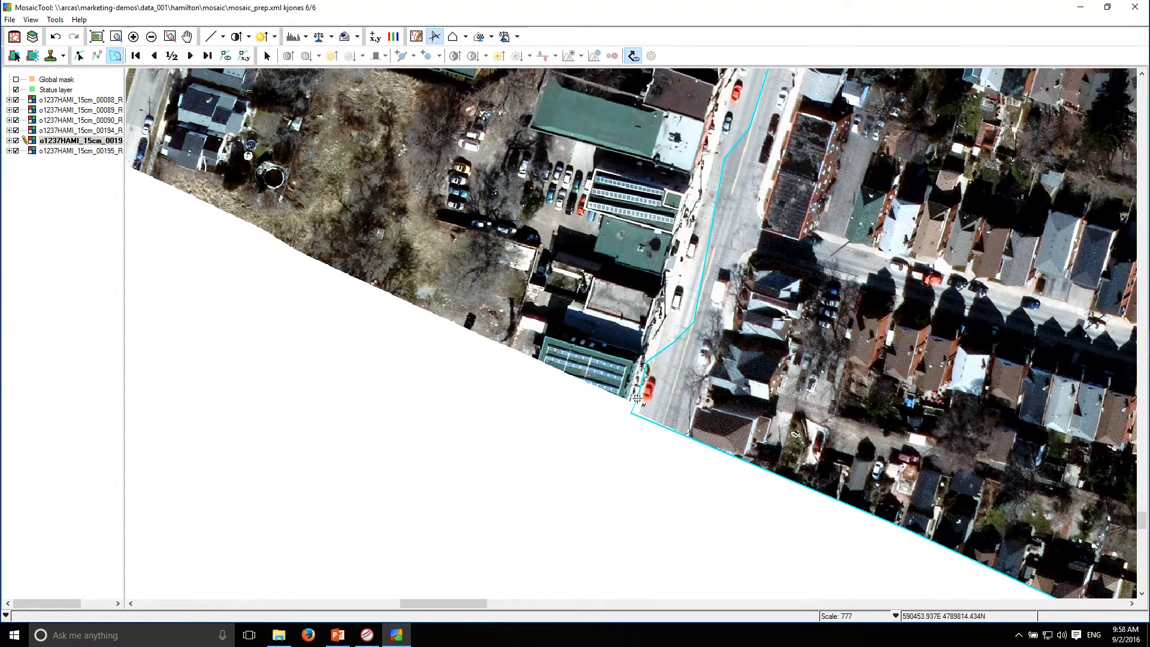
# - Examine the rest of image 00196's cutline along the rail corridor and residential streets, ending with the full mosaic in view
pyautogui.moveTo(613, 250); pyautogui.dragTo(422, 554)
pyautogui.moveTo(663, 124); pyautogui.dragTo(377, 418)
pyautogui.moveTo(970, 461); pyautogui.dragTo(450, 387)
pyautogui.moveTo(713, 420); pyautogui.dragTo(455, 414)
pyautogui.moveTo(807, 230); pyautogui.dragTo(735, 394)
pyautogui.moveTo(819, 190)
pyautogui.mouseDown()
pyautogui.moveTo(770, 364)
pyautogui.moveTo(706, 421)
pyautogui.mouseUp()
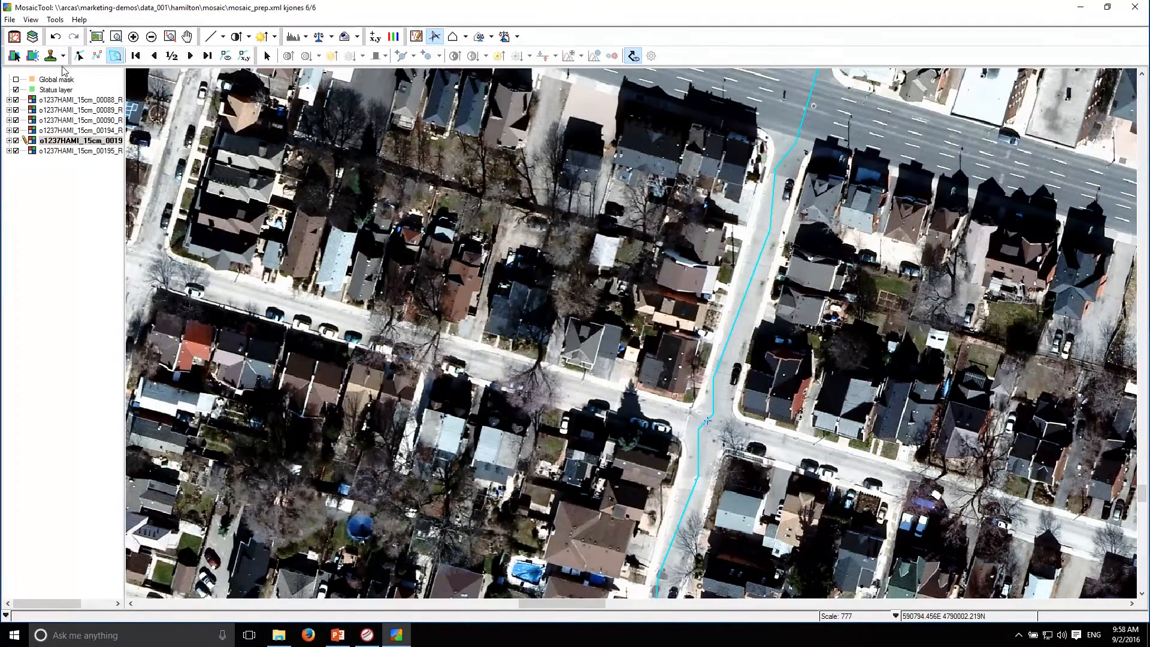
pyautogui.click(96, 36)
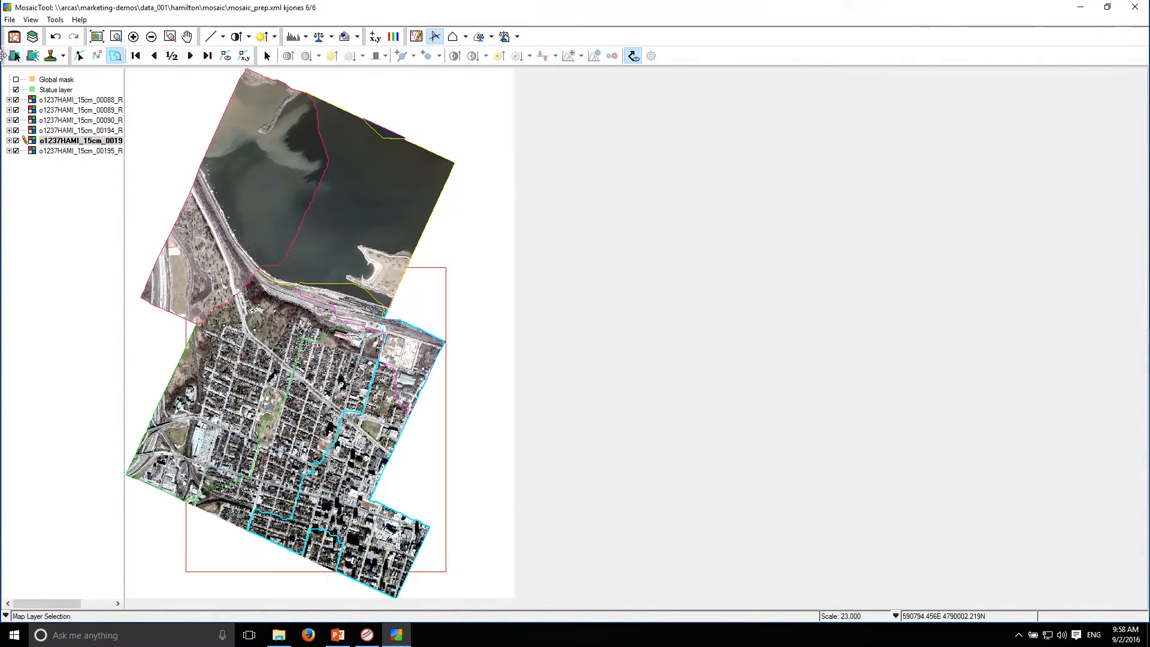
# - Clear the cutline selection, hide all cutlines, and inspect the downtown blocks for visible seams
pyautogui.click(9, 19)
pyautogui.click(23, 72)
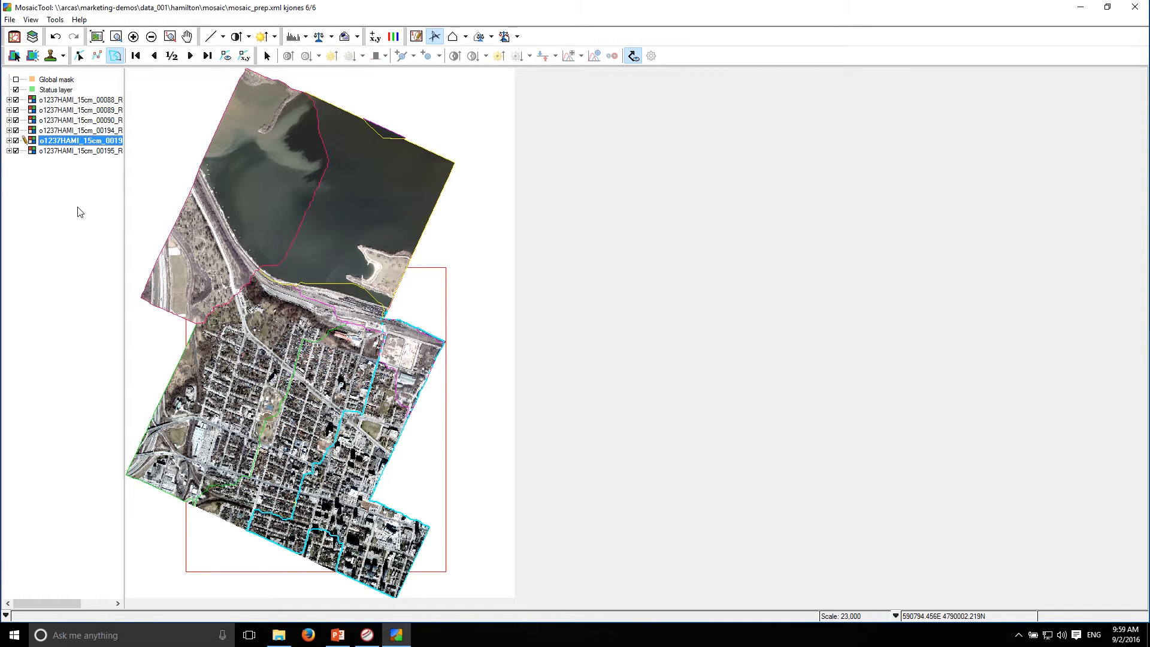
pyautogui.click(79, 56)
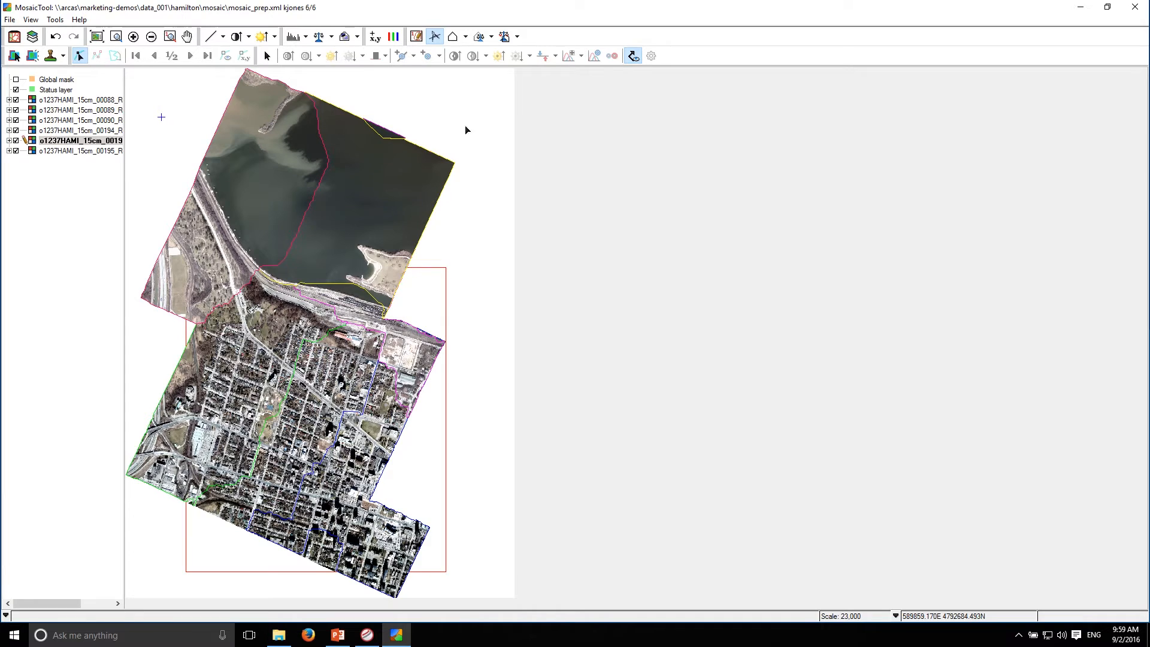
pyautogui.click(632, 59)
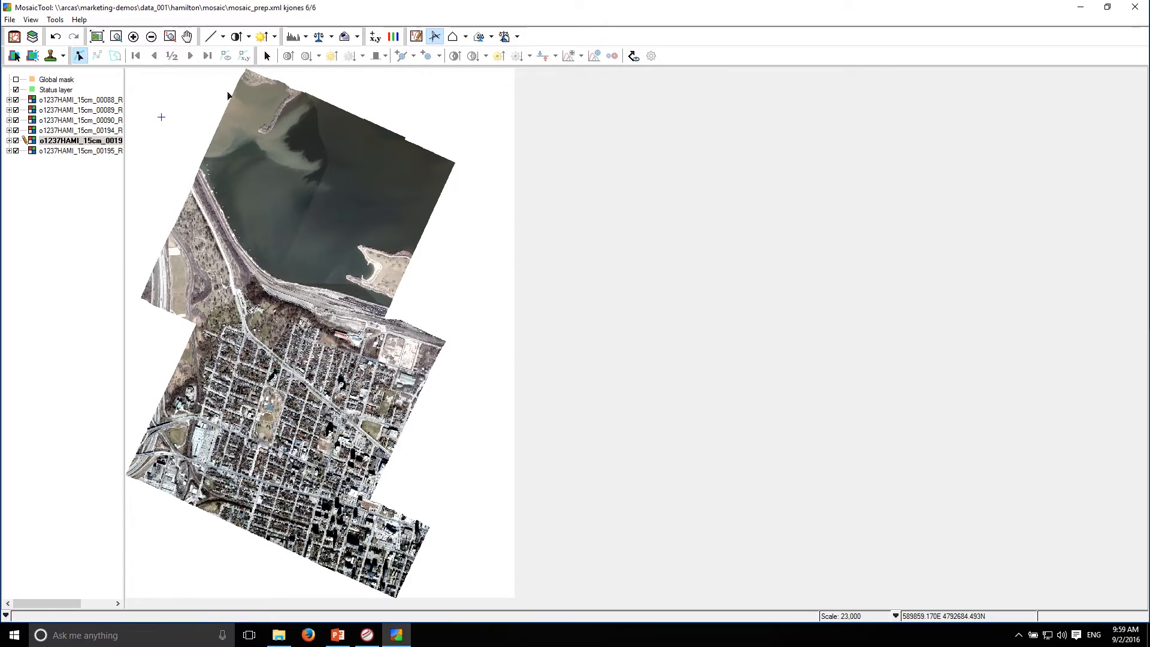
pyautogui.click(116, 36)
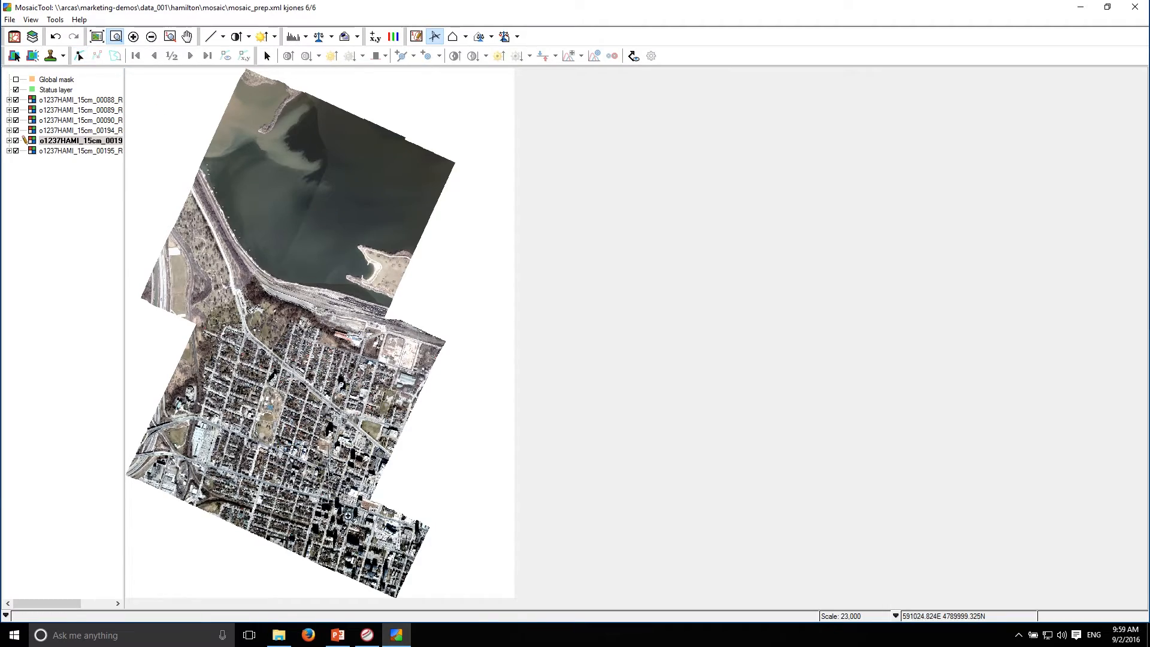
pyautogui.moveTo(289, 455); pyautogui.dragTo(376, 530)
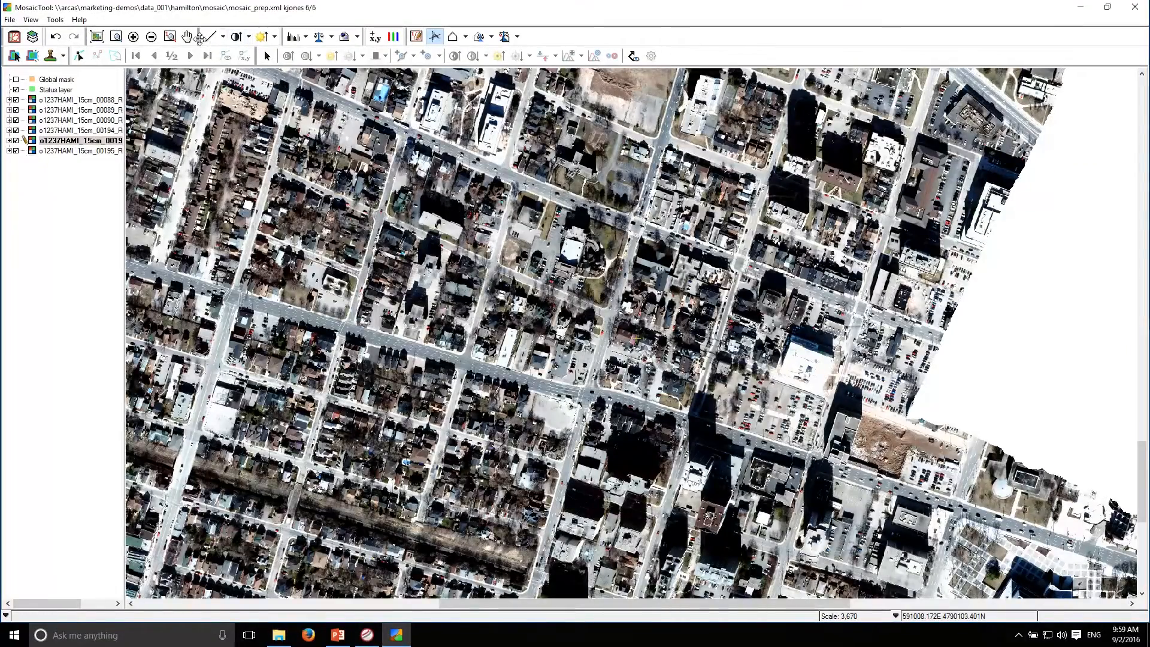
pyautogui.click(96, 37)
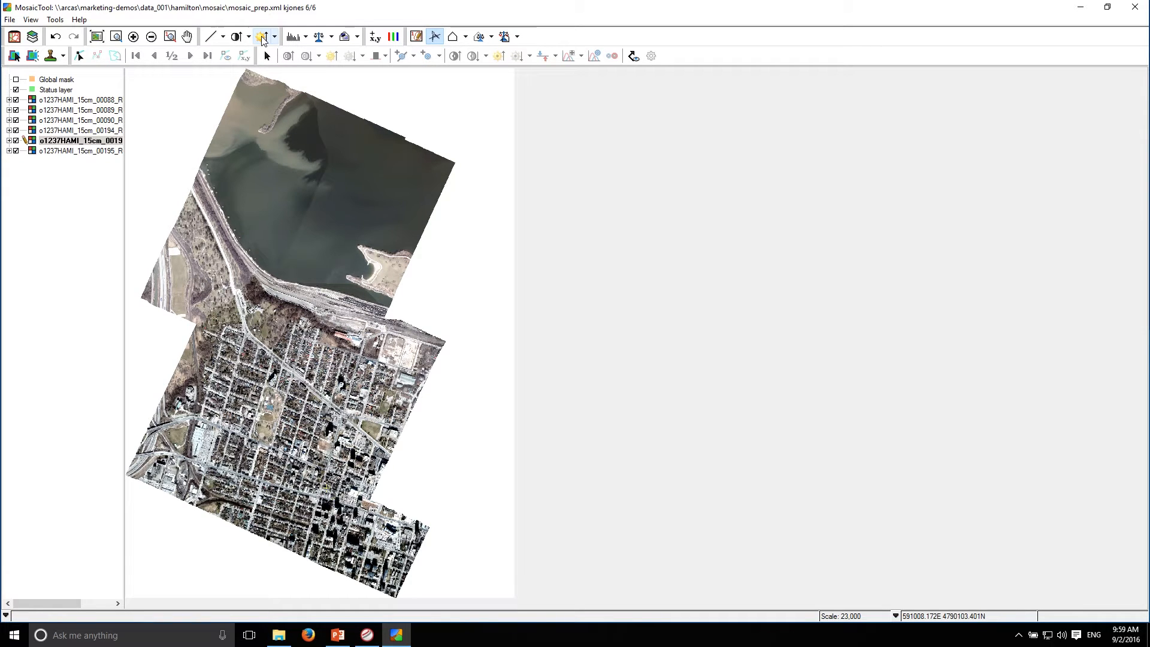
# - Try increasing the display brightness three times and reset it
pyautogui.click(262, 42)
pyautogui.click(262, 41)
pyautogui.click(262, 42)
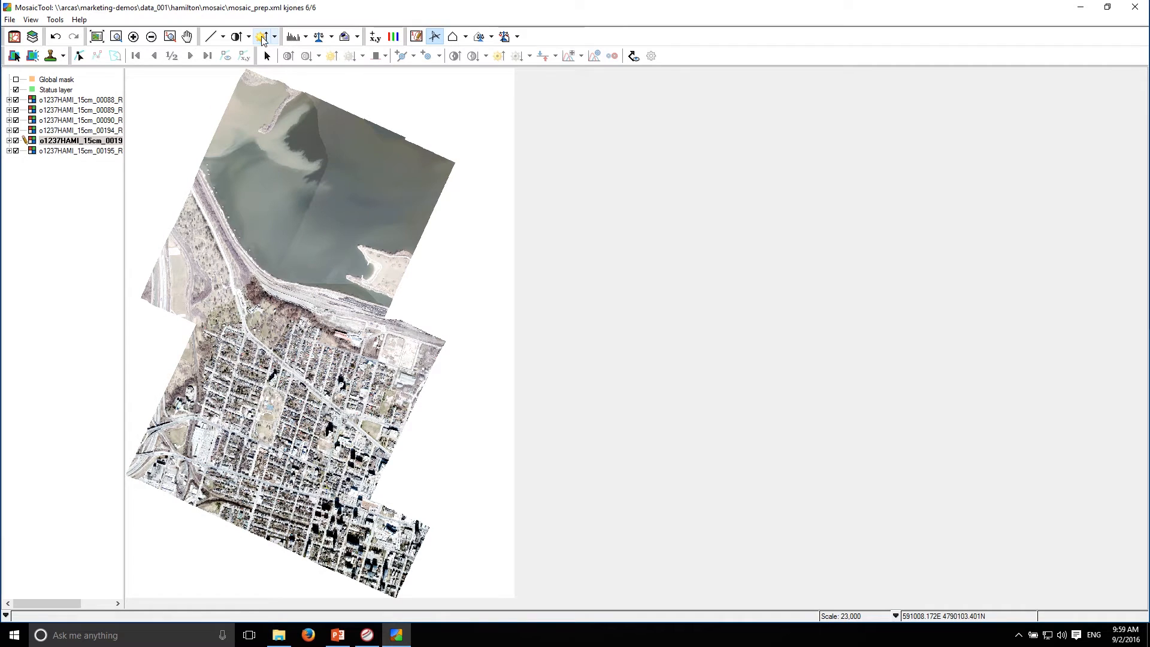
pyautogui.click(275, 38)
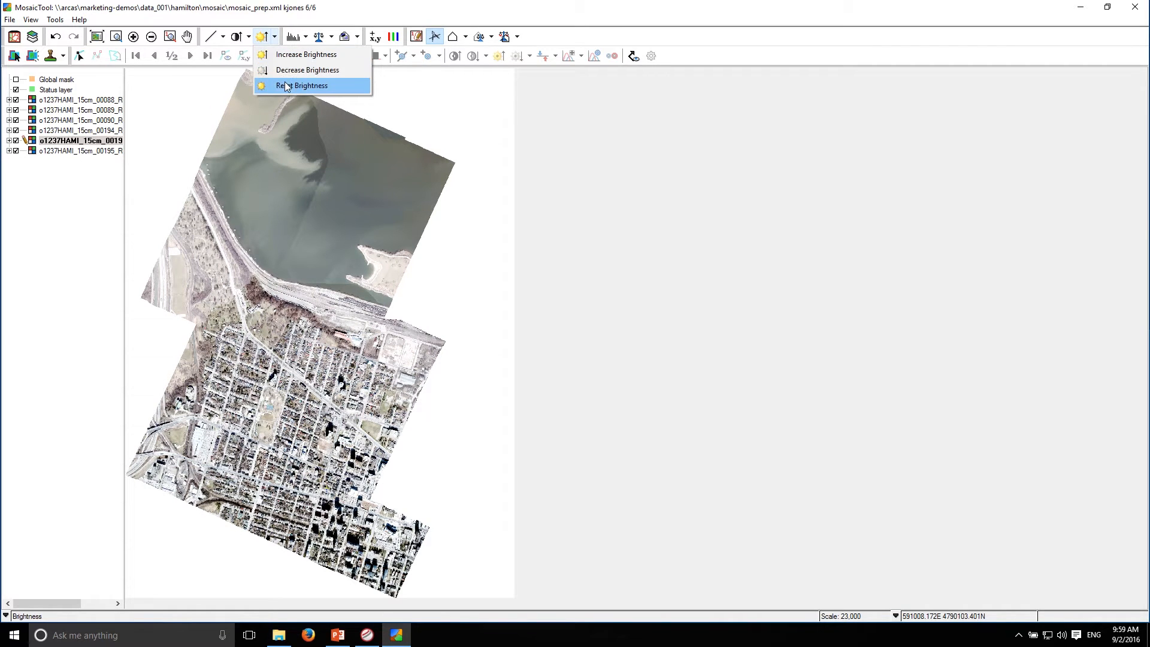
pyautogui.click(287, 86)
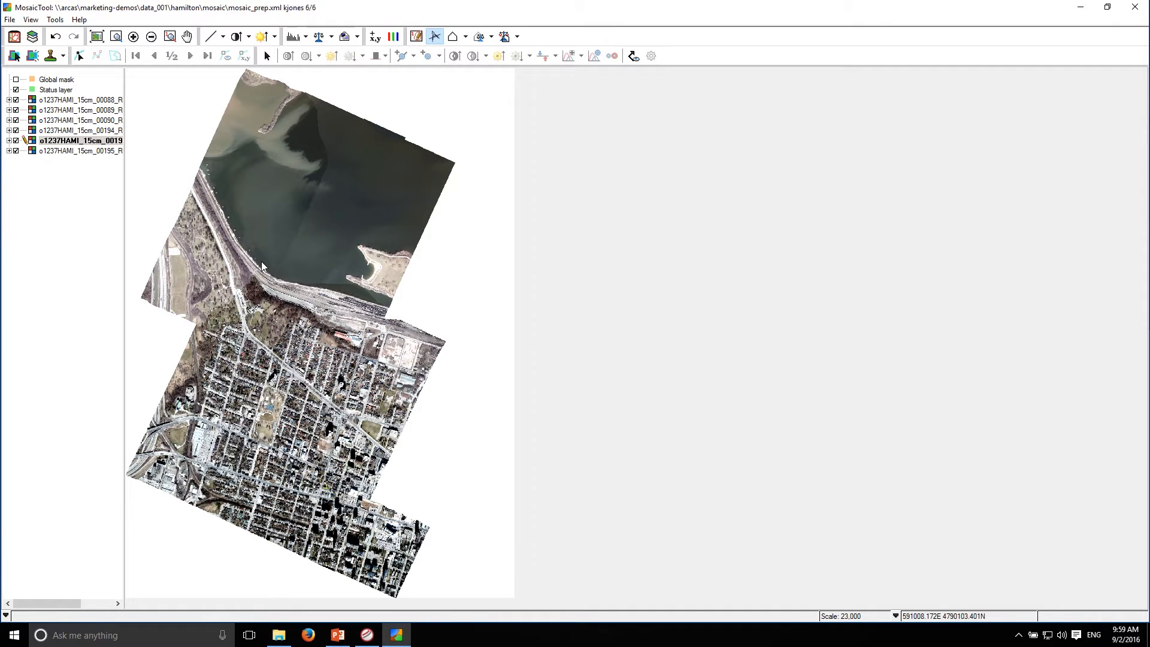
# - Lower the image brightness of o1237HAMI_15cm_00088 to -0.01, checking the match with its neighbour across the cemetery area
pyautogui.click(80, 100)
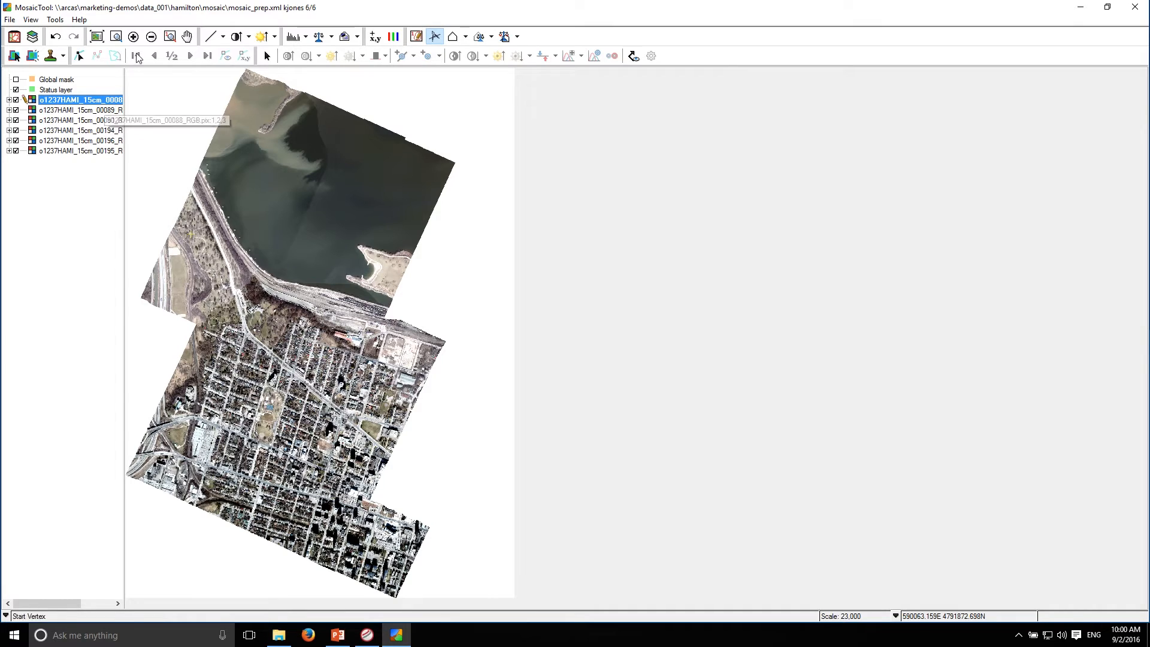
pyautogui.click(267, 56)
pyautogui.click(229, 157)
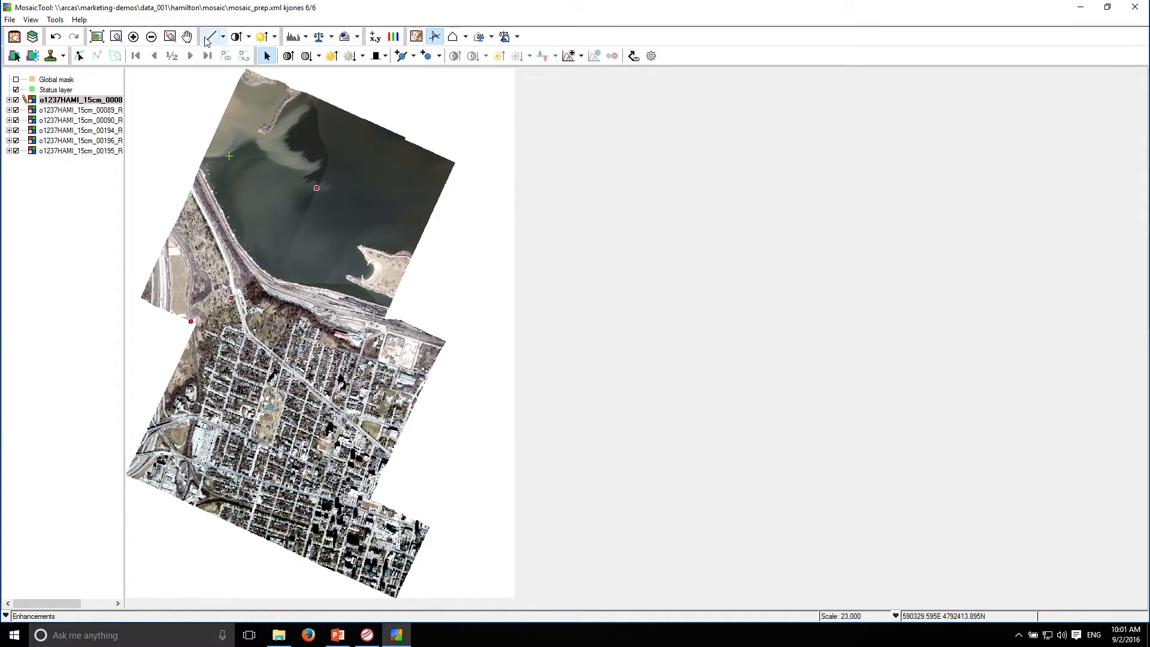
pyautogui.click(120, 38)
pyautogui.moveTo(193, 258)
pyautogui.mouseDown()
pyautogui.moveTo(277, 292)
pyautogui.moveTo(286, 337)
pyautogui.mouseUp()
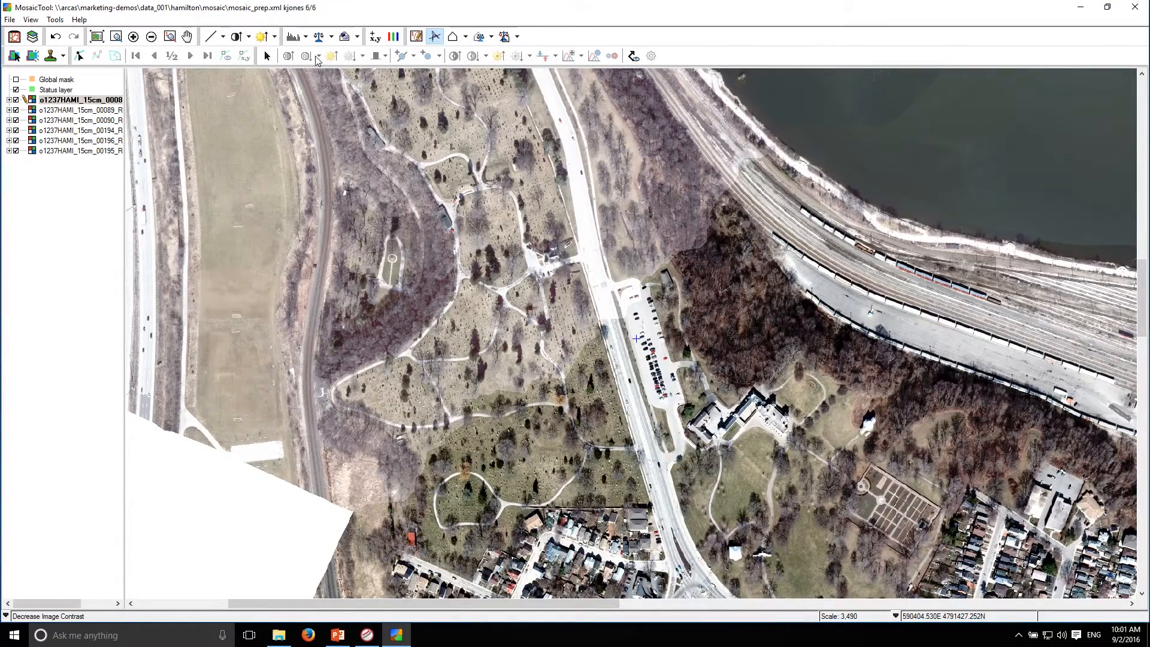
pyautogui.click(267, 55)
pyautogui.click(332, 170)
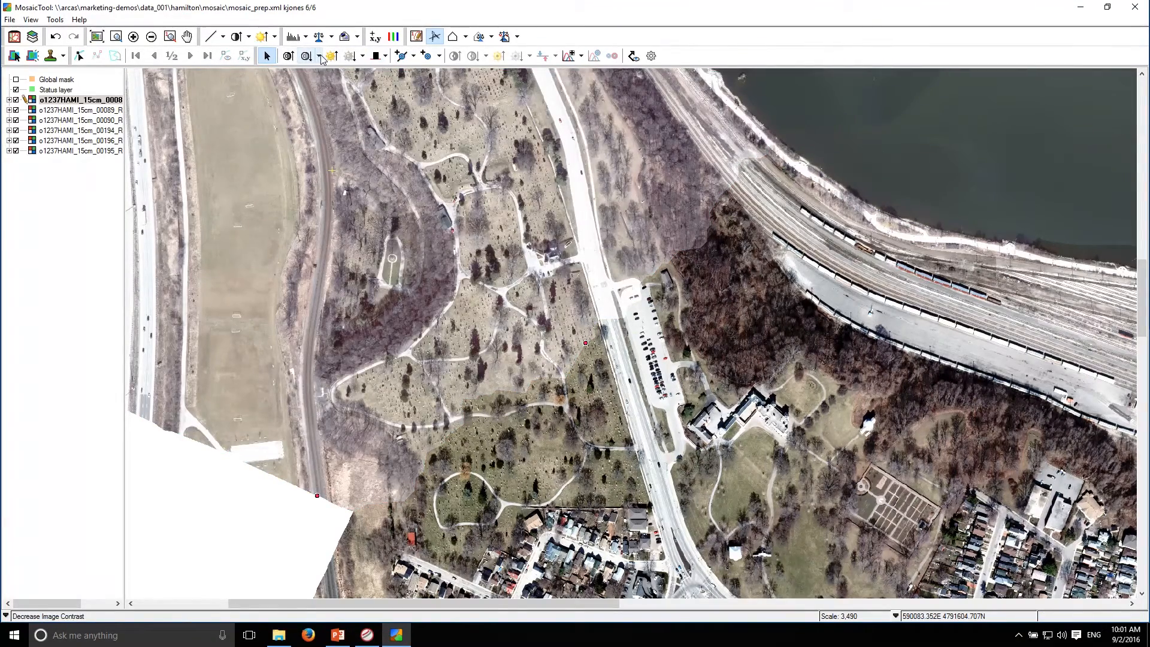
pyautogui.click(363, 56)
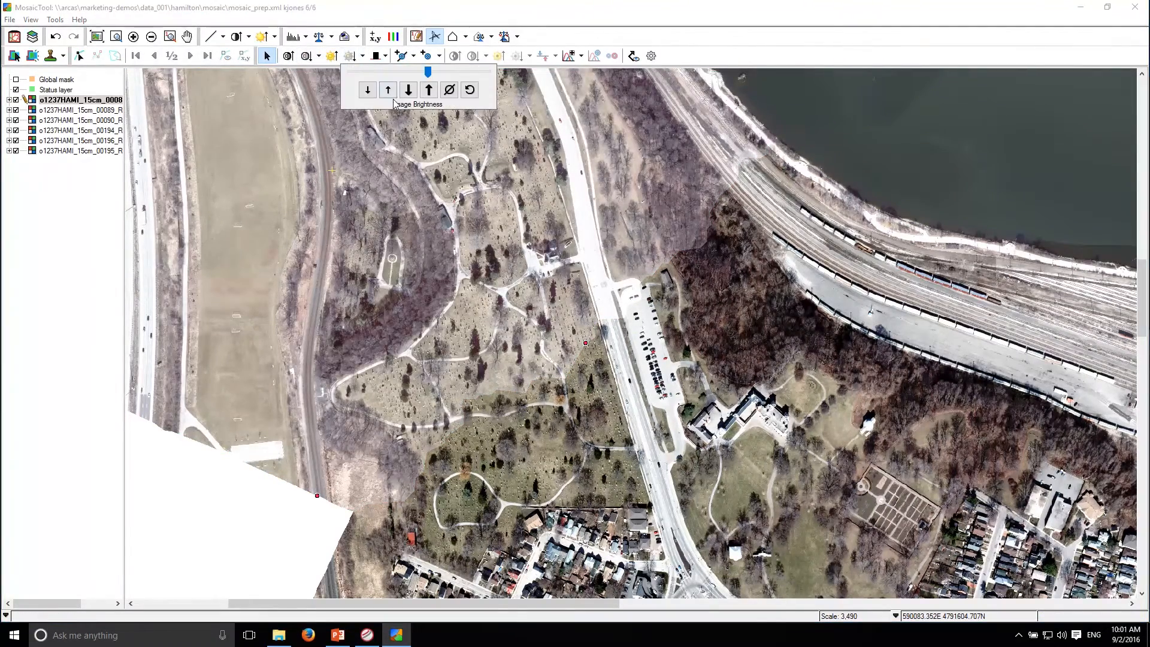
pyautogui.moveTo(429, 72); pyautogui.dragTo(418, 69)
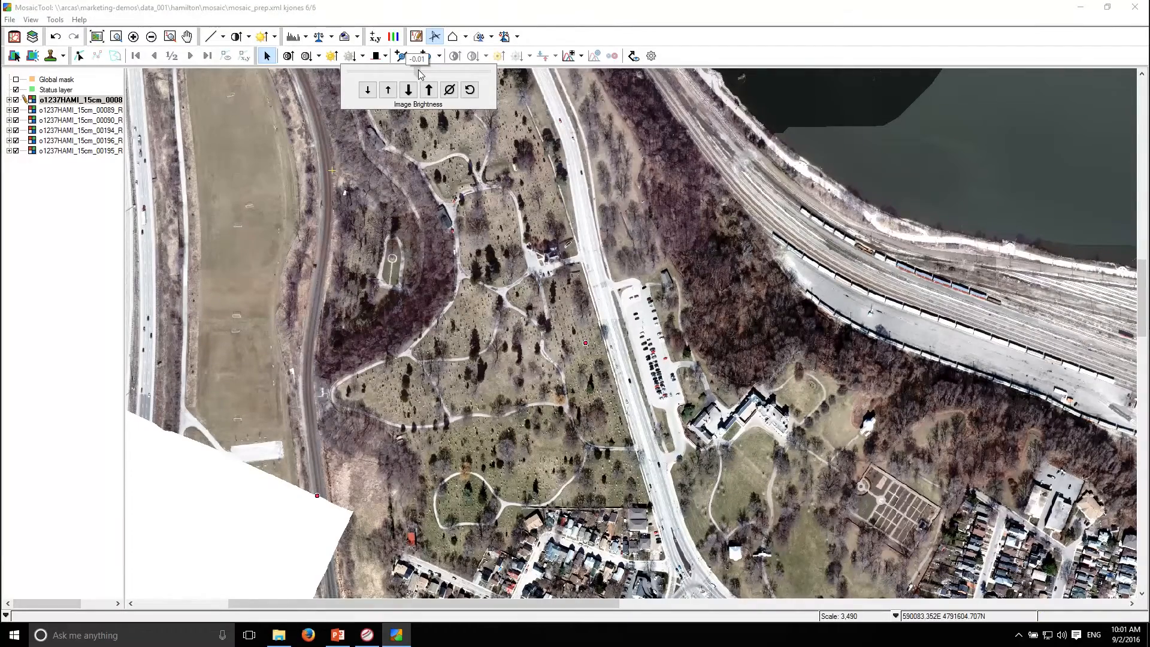
# - Fine-tune the image brightness of o1237HAMI_15cm_00088 and check its match across the cemetery and rail corridor by the shoreline
pyautogui.moveTo(418, 70); pyautogui.dragTo(417, 70)
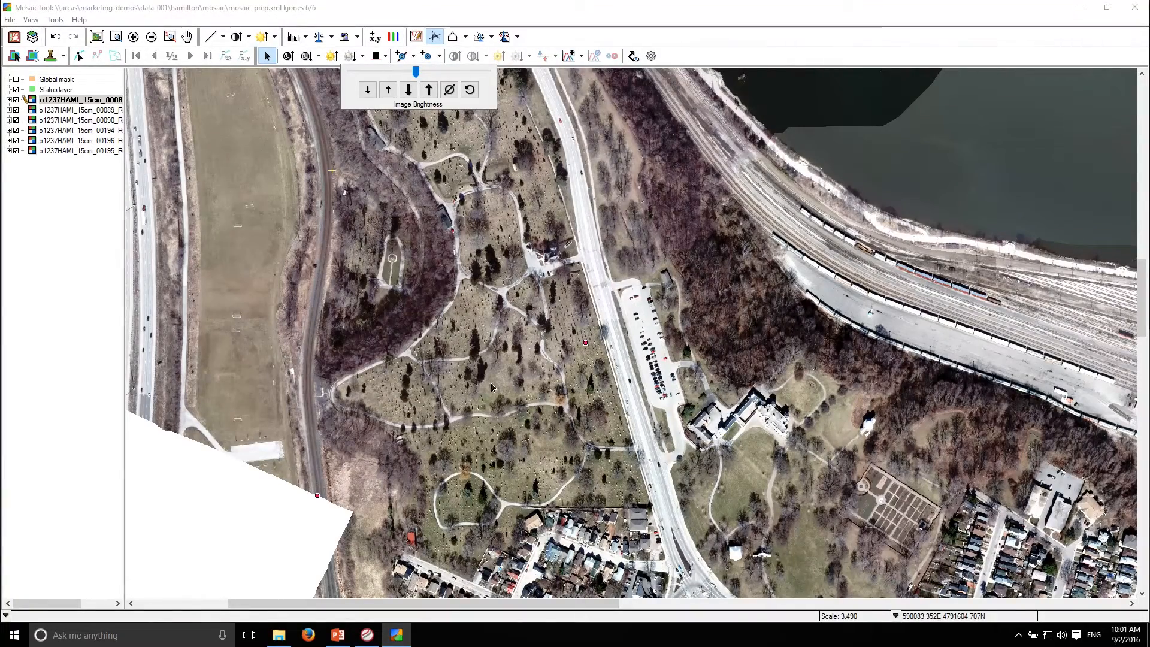
pyautogui.moveTo(609, 269); pyautogui.dragTo(480, 385)
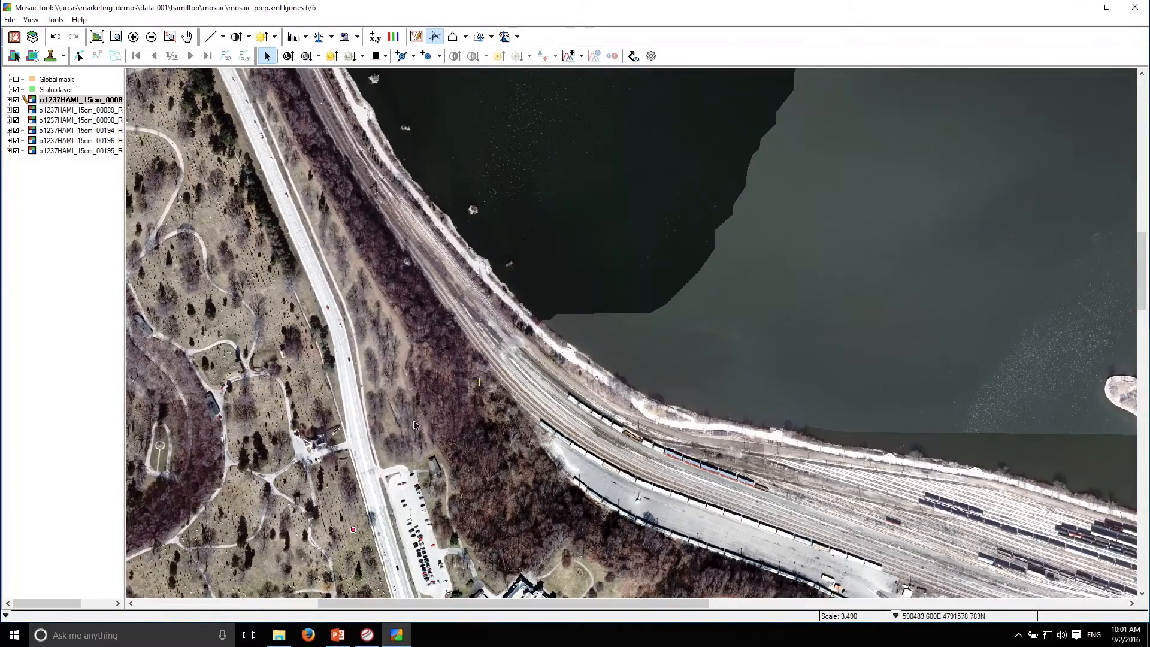
pyautogui.moveTo(355, 424); pyautogui.dragTo(537, 248)
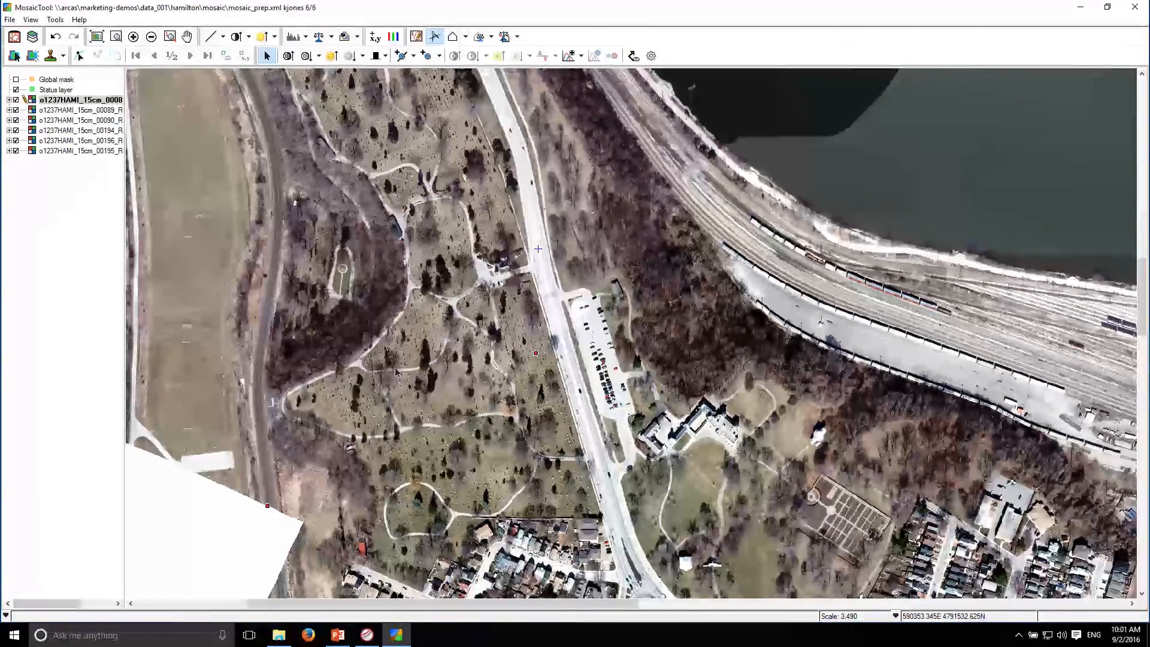
# - Select the harbour image o1237HAMI_15cm_00089 and lower its image brightness to about 0.05
pyautogui.scroll(-1, 519, 361)
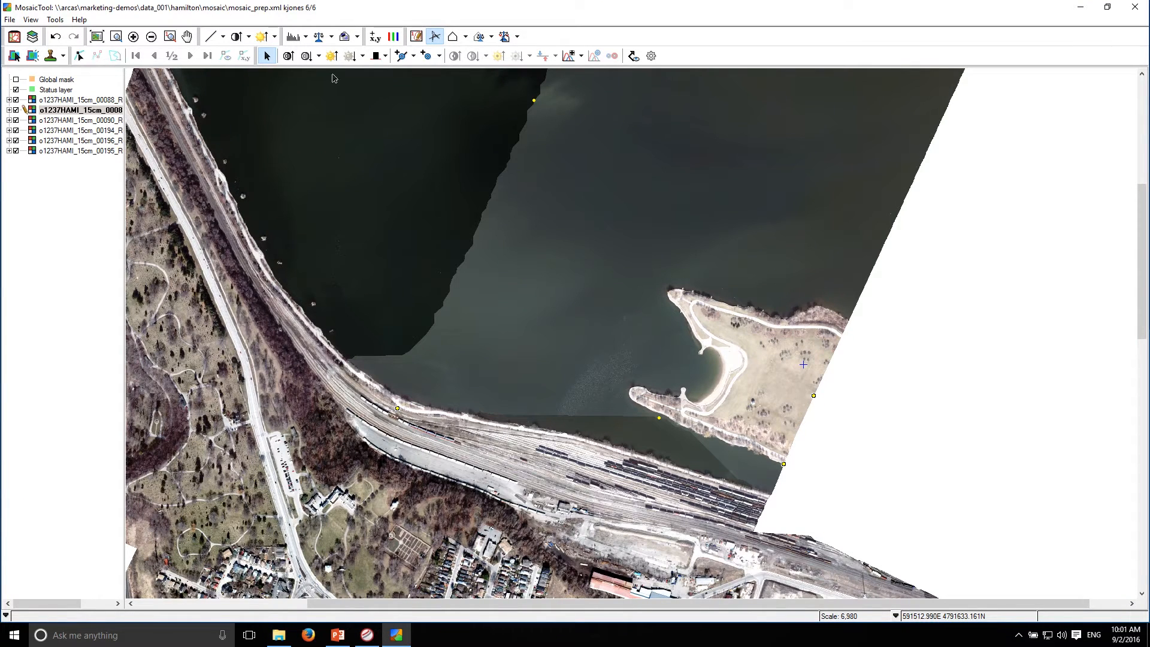
pyautogui.click(362, 56)
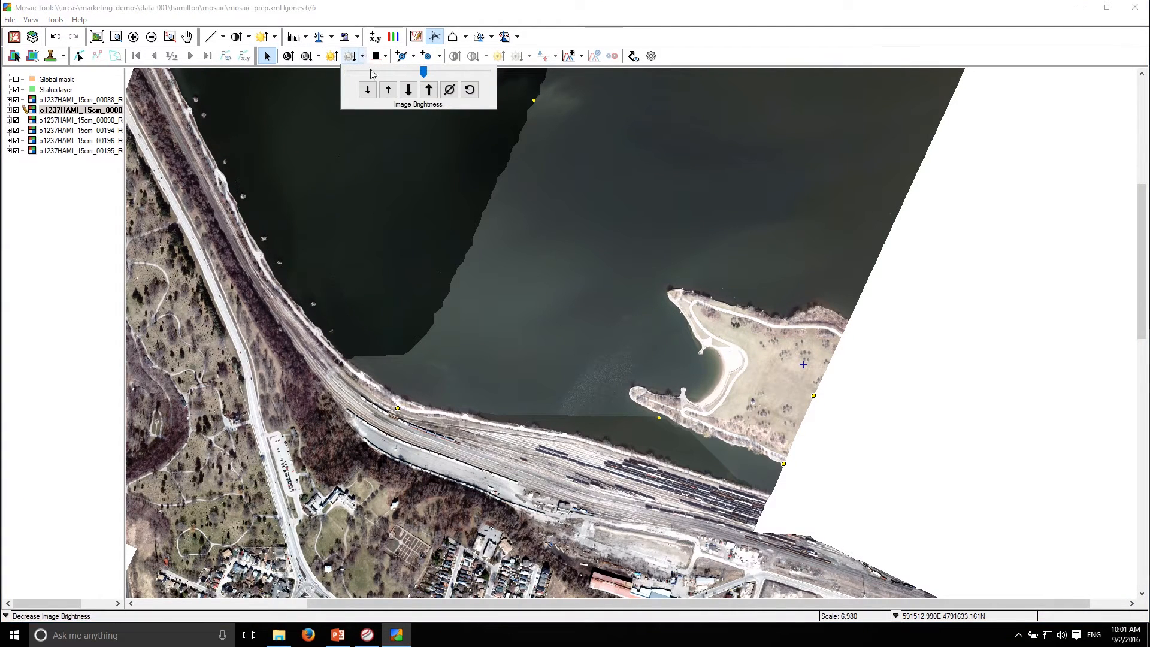
pyautogui.moveTo(423, 73); pyautogui.dragTo(412, 75)
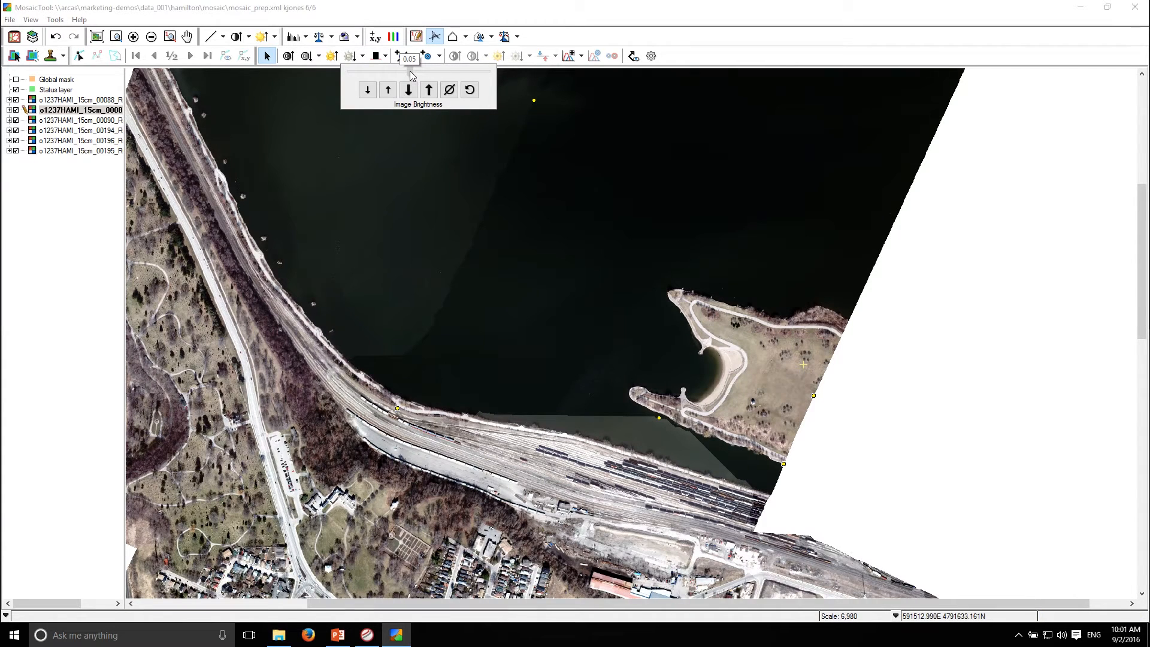
pyautogui.moveTo(411, 75); pyautogui.dragTo(412, 76)
pyautogui.click(71, 308)
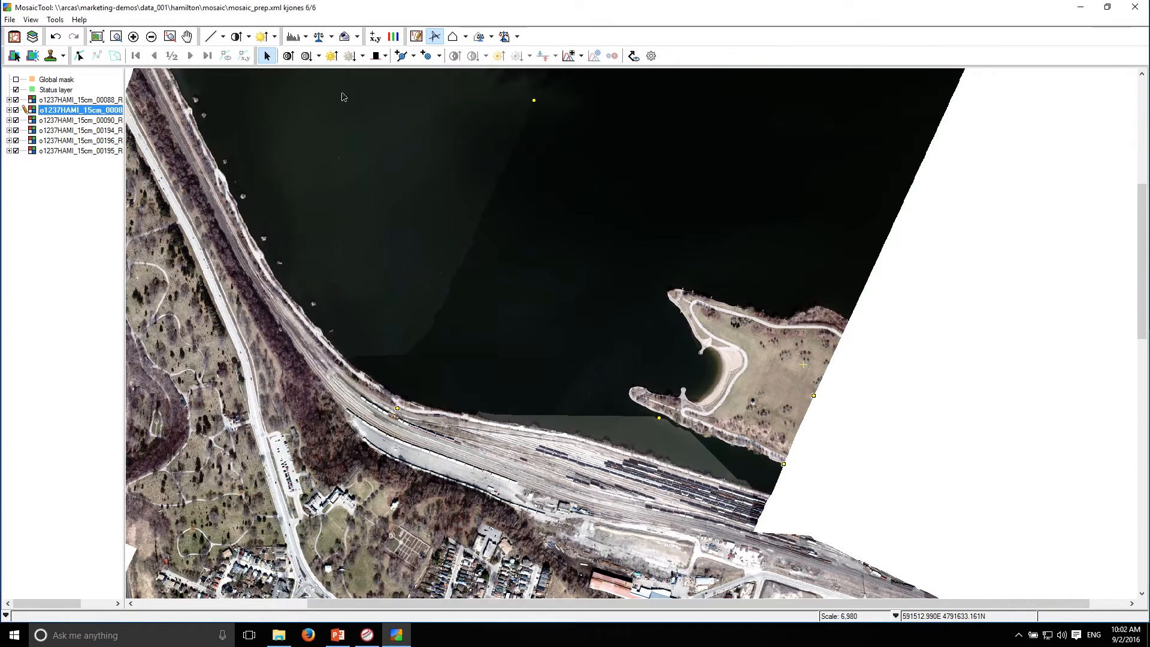
# - Deactivate image selection and save the mosaic project with the adjusted brightness values
pyautogui.click(265, 57)
pyautogui.scroll(-1, 413, 329)
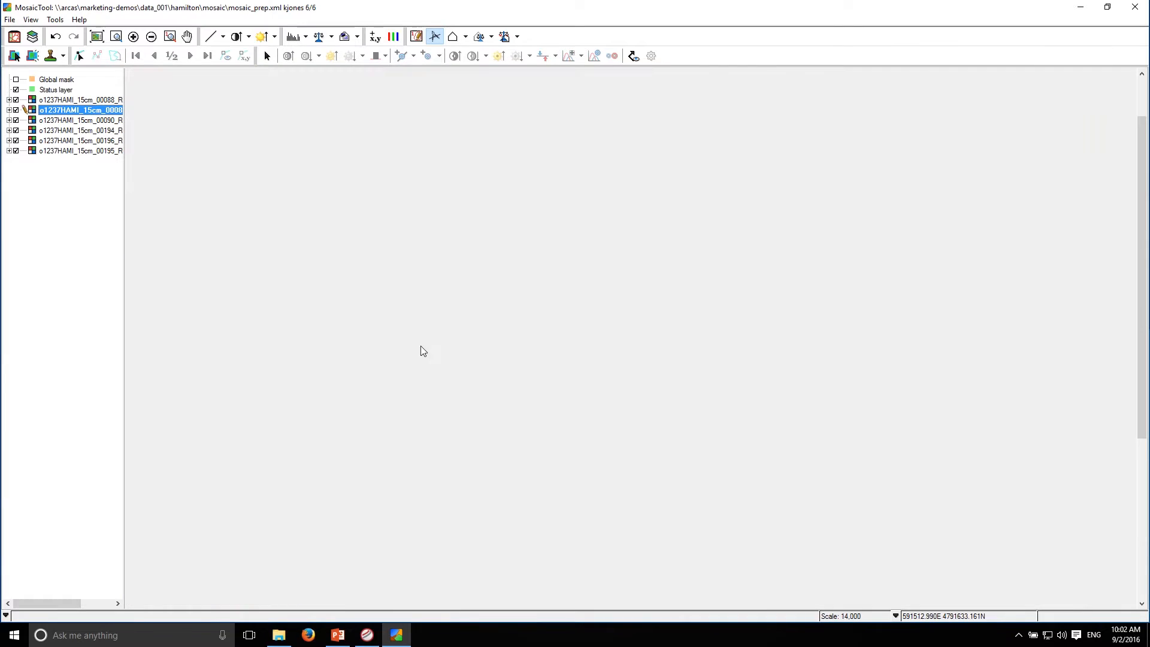
pyautogui.moveTo(459, 396)
pyautogui.mouseDown()
pyautogui.moveTo(457, 196)
pyautogui.moveTo(462, 412)
pyautogui.mouseUp()
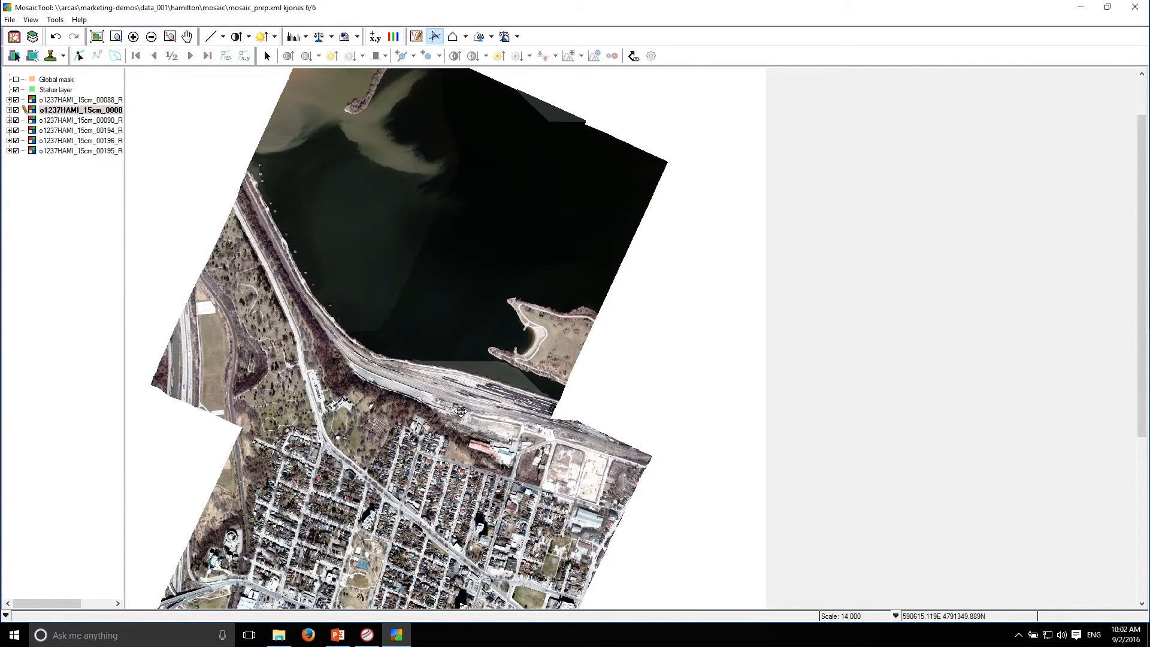
pyautogui.click(10, 19)
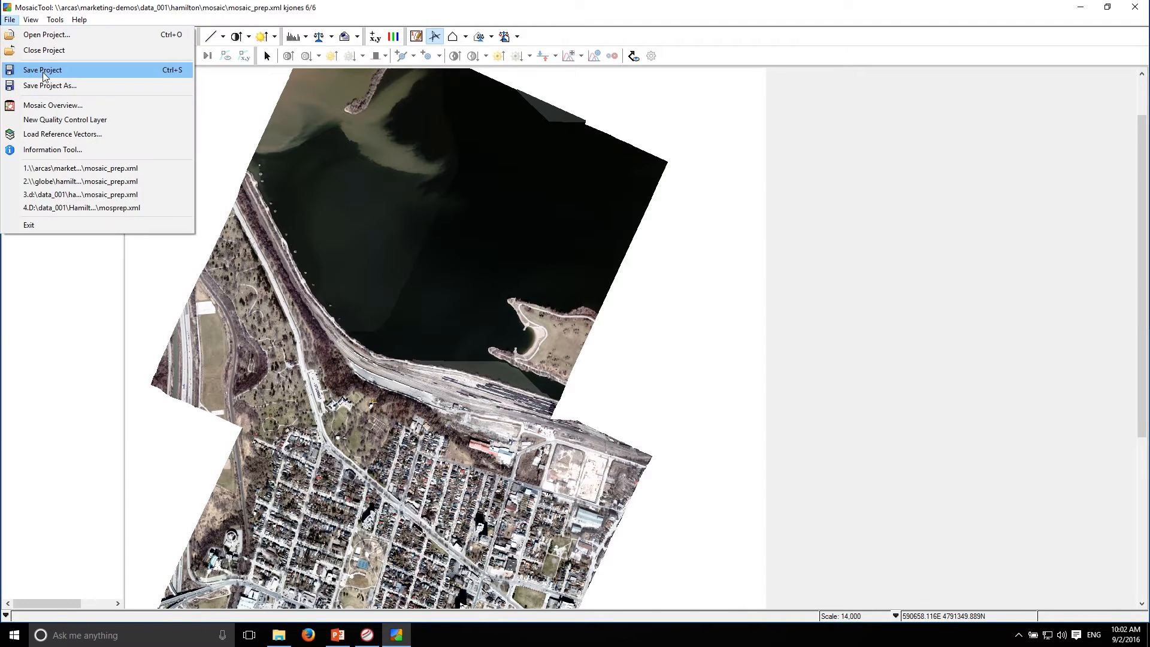
pyautogui.click(47, 72)
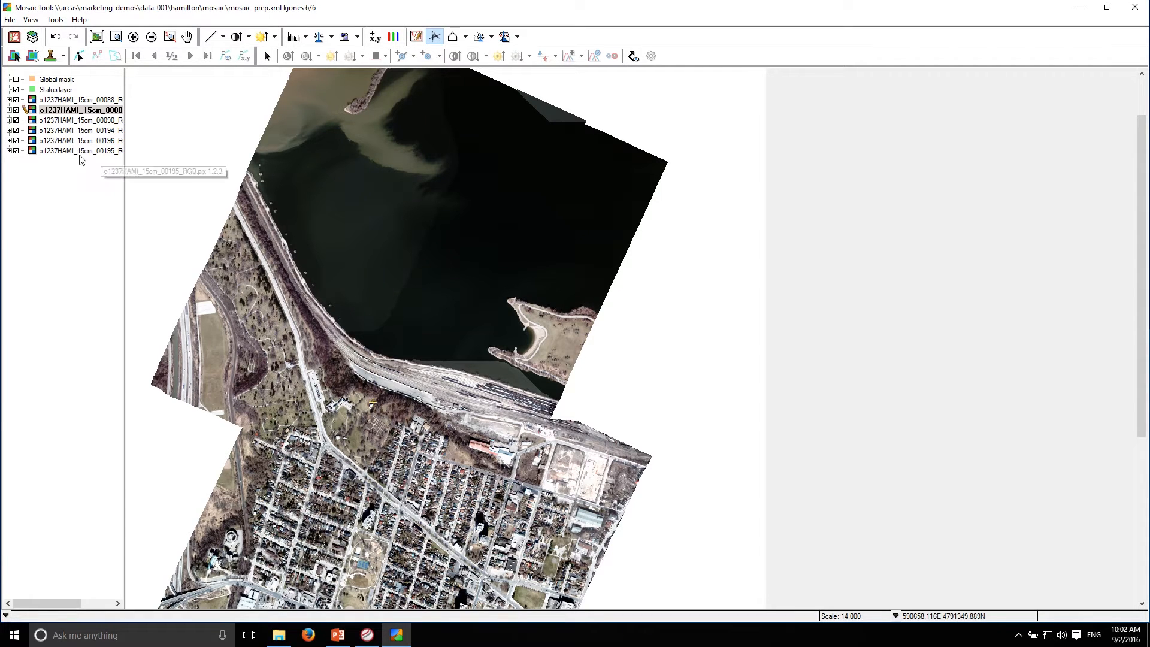
# - Select image o1237HAMI_15cm_00088 and briefly show the cutlines to inspect the seam across the harbour water
pyautogui.click(268, 56)
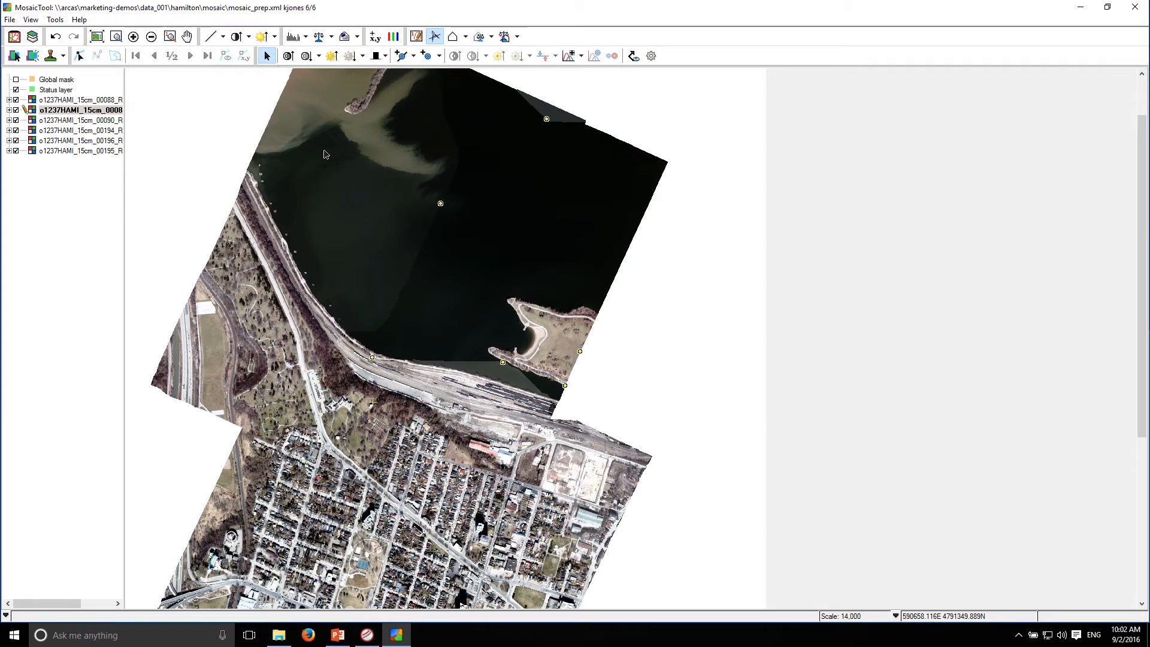
pyautogui.click(376, 230)
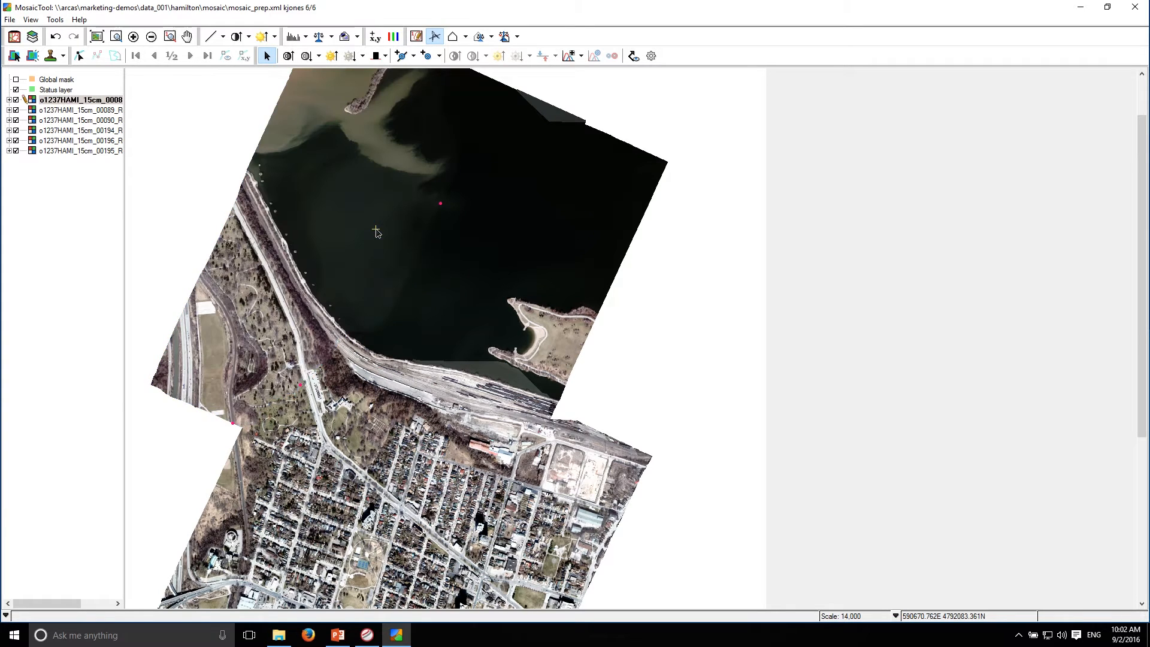
pyautogui.click(267, 56)
pyautogui.click(634, 56)
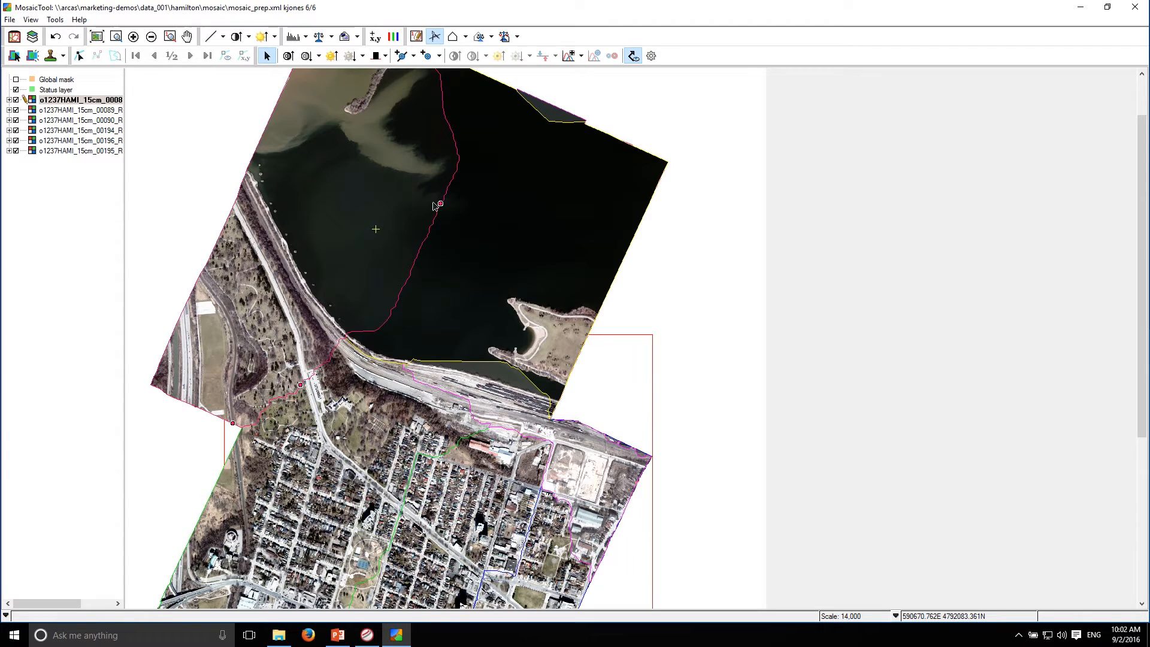
pyautogui.click(633, 57)
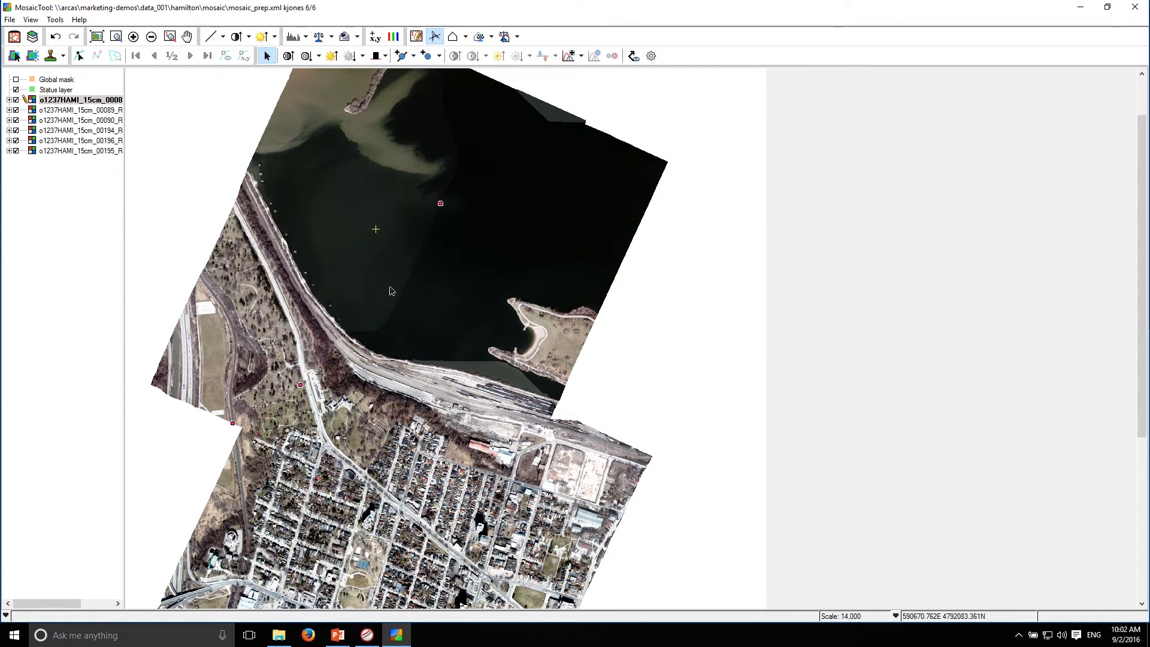
# - Show the cutlines and add an edge point using Use Current Adjustment where image 00088's harbour cutline meets the shoreline
pyautogui.scroll(2, 389, 297)
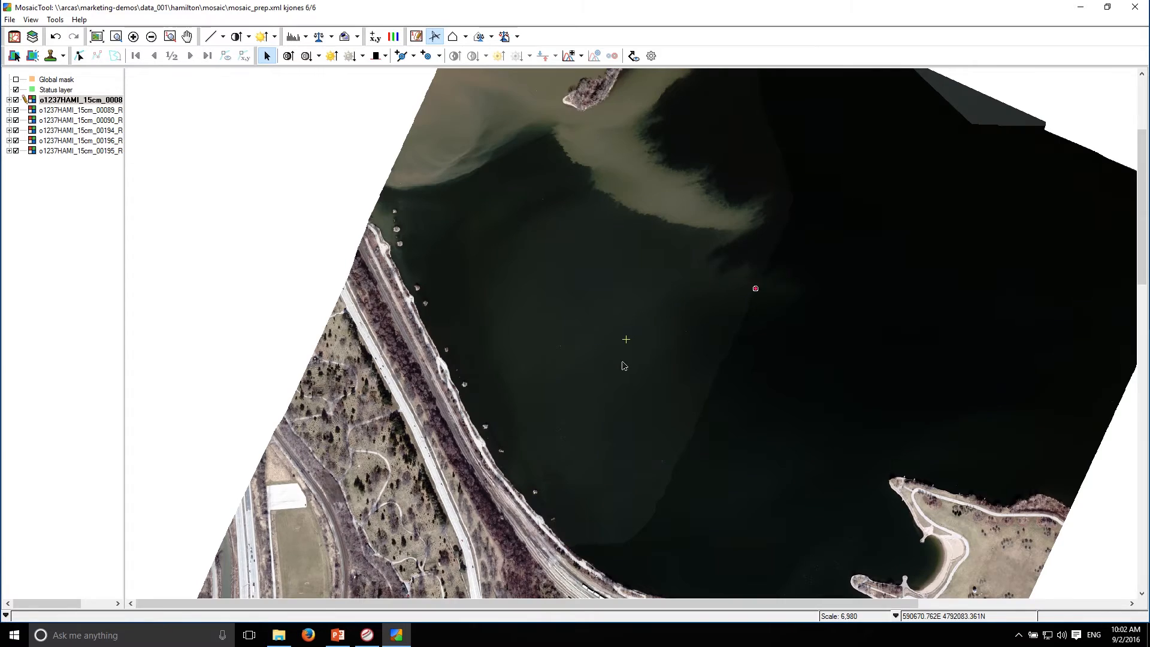
pyautogui.moveTo(675, 450); pyautogui.dragTo(489, 194)
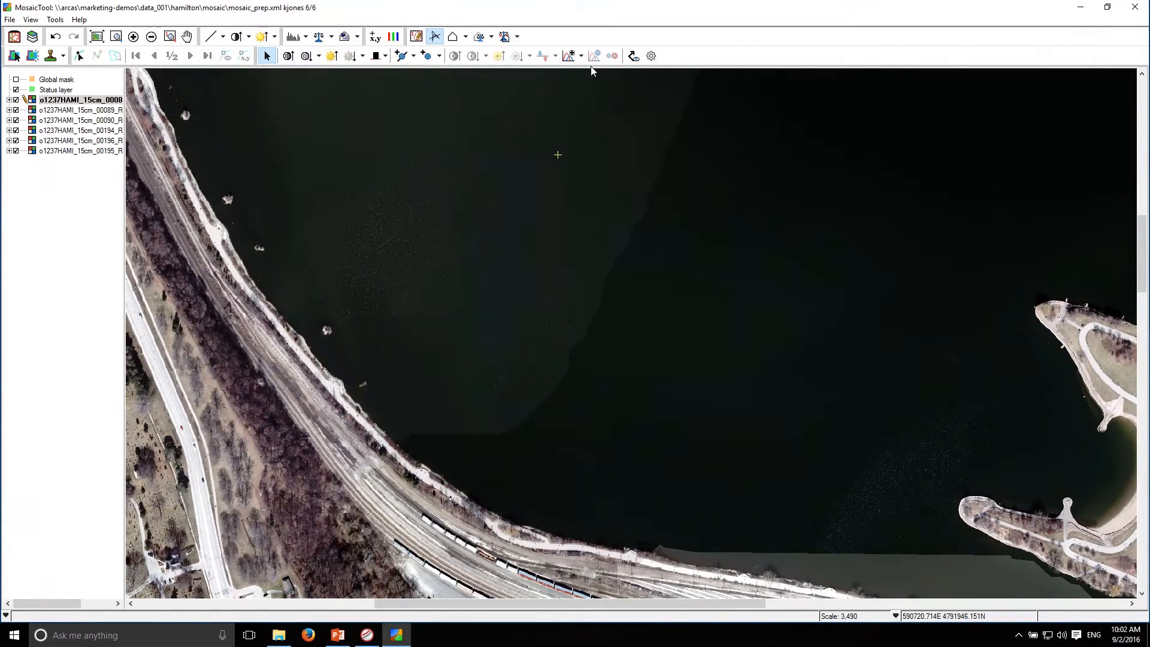
pyautogui.click(632, 56)
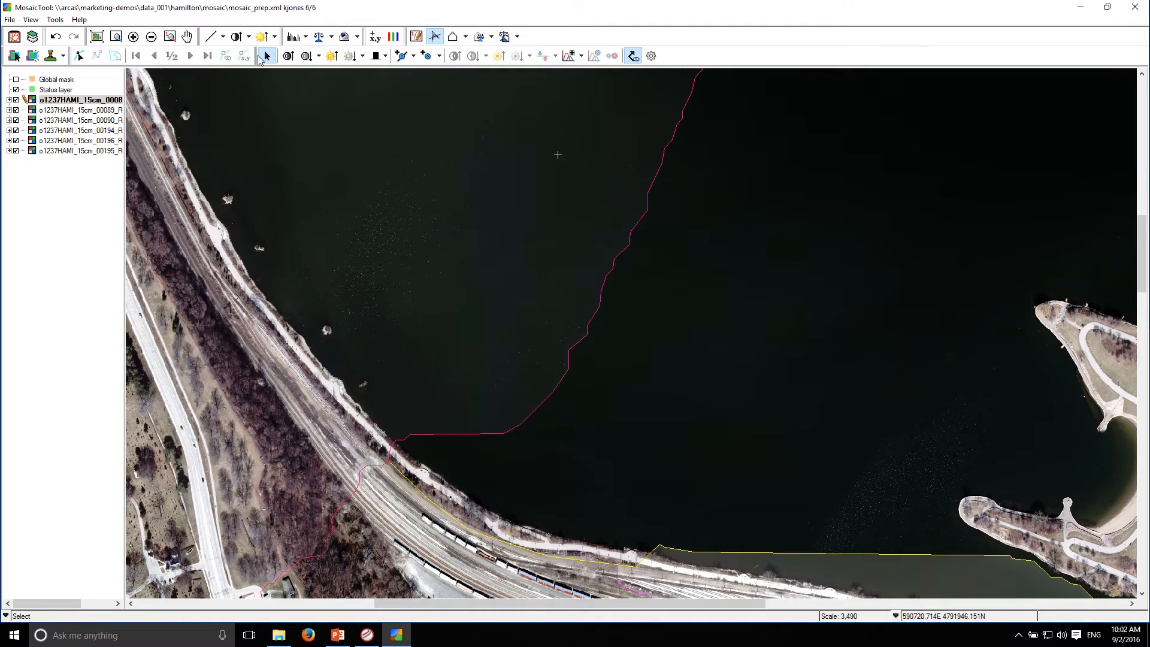
pyautogui.click(413, 57)
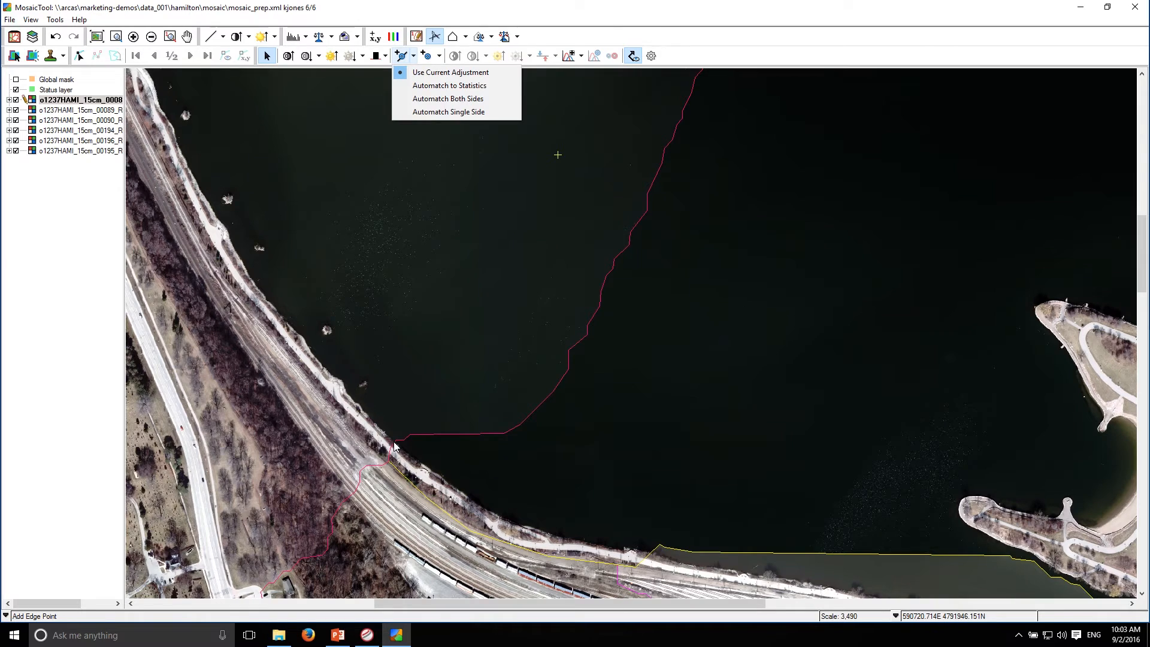
pyautogui.click(419, 73)
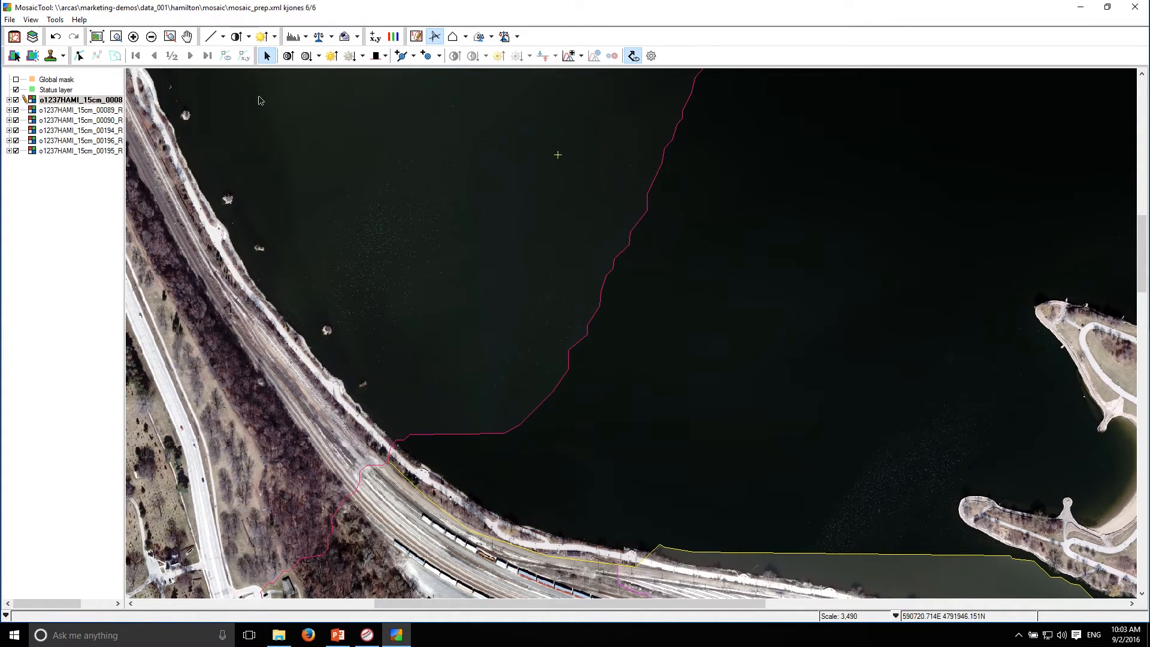
pyautogui.click(515, 293)
pyautogui.click(414, 56)
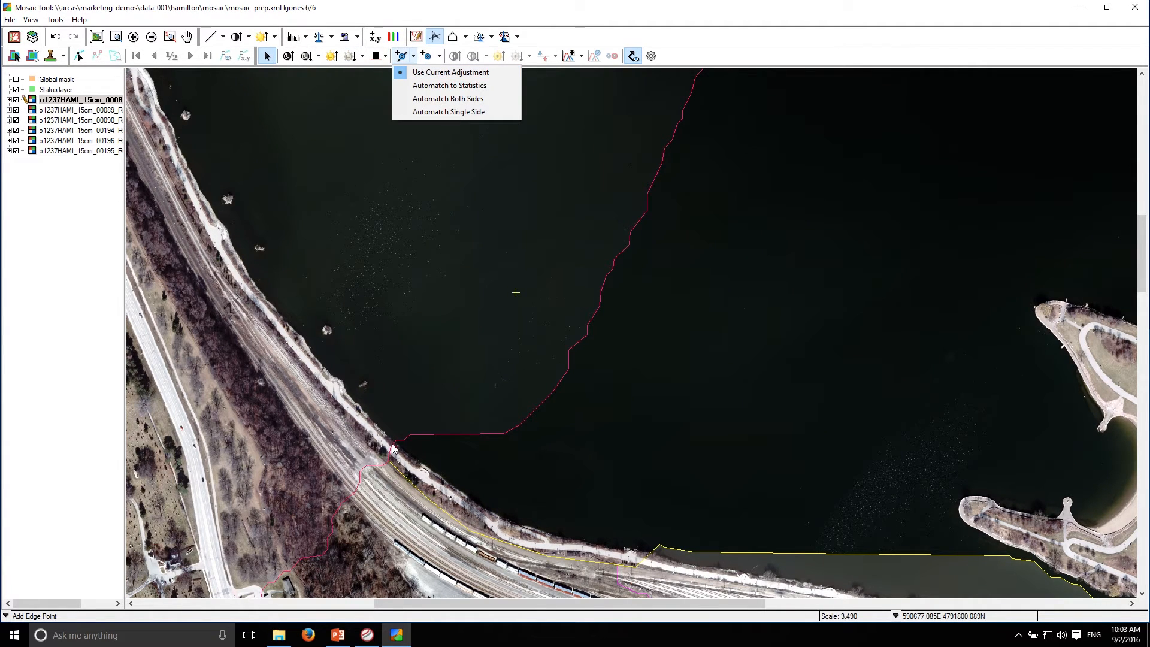
pyautogui.click(446, 3)
pyautogui.click(400, 57)
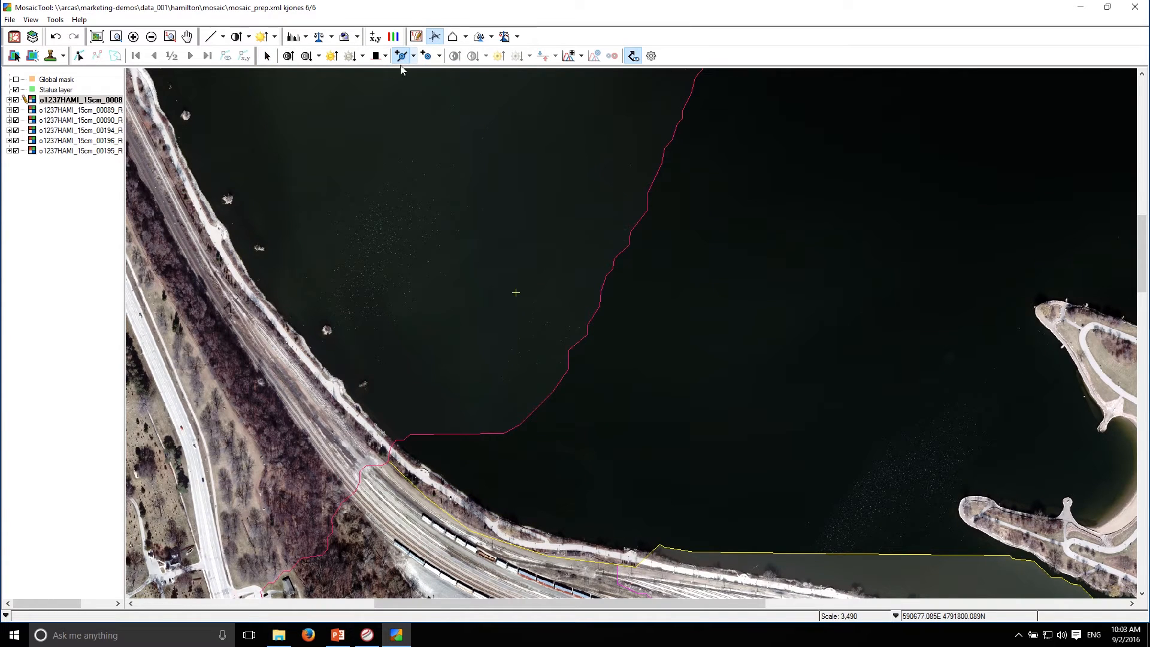
pyautogui.click(395, 444)
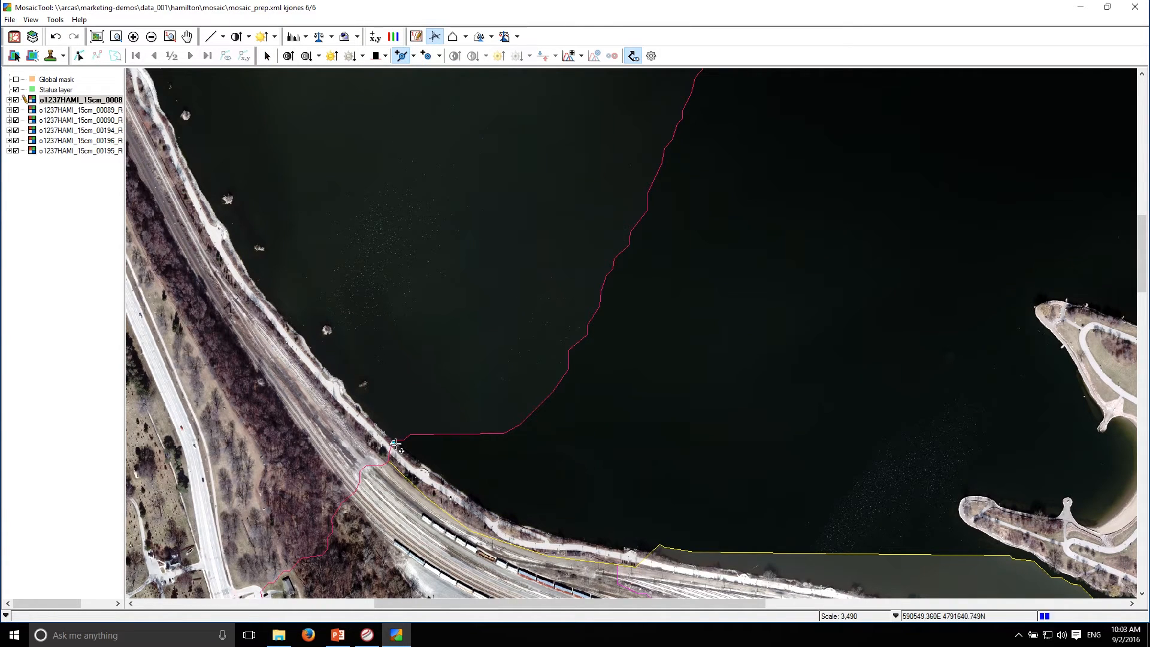
# - With the cutlines hidden, add an edge point using Automatch Both Sides on the water seam just off the shoreline
pyautogui.click(413, 56)
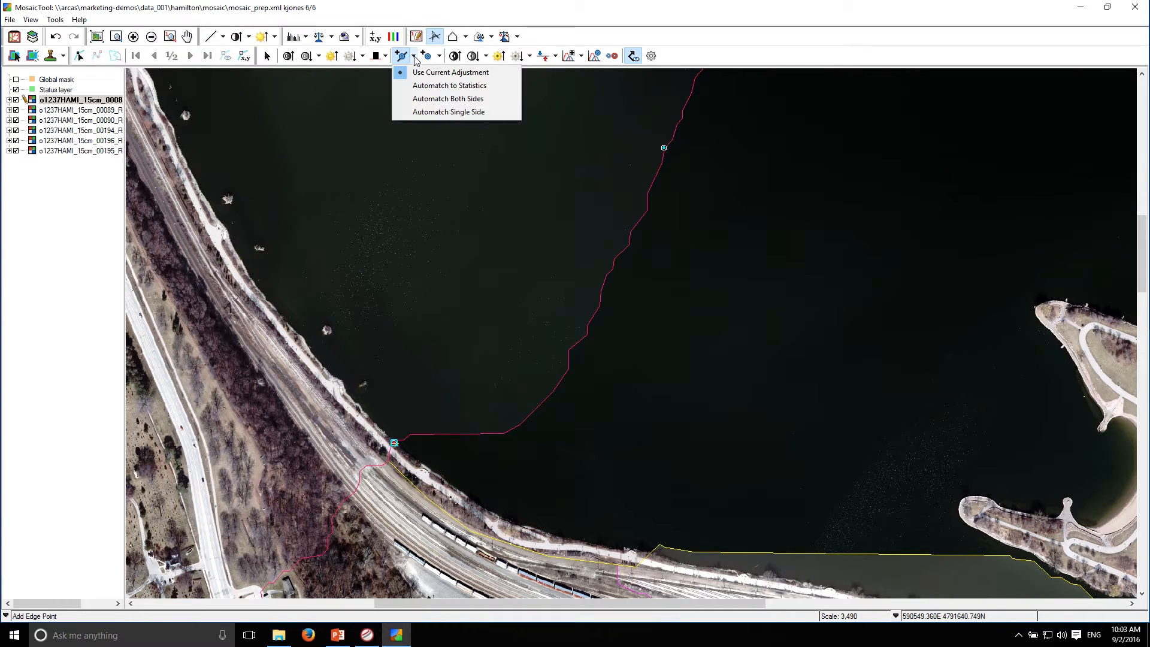
pyautogui.click(439, 99)
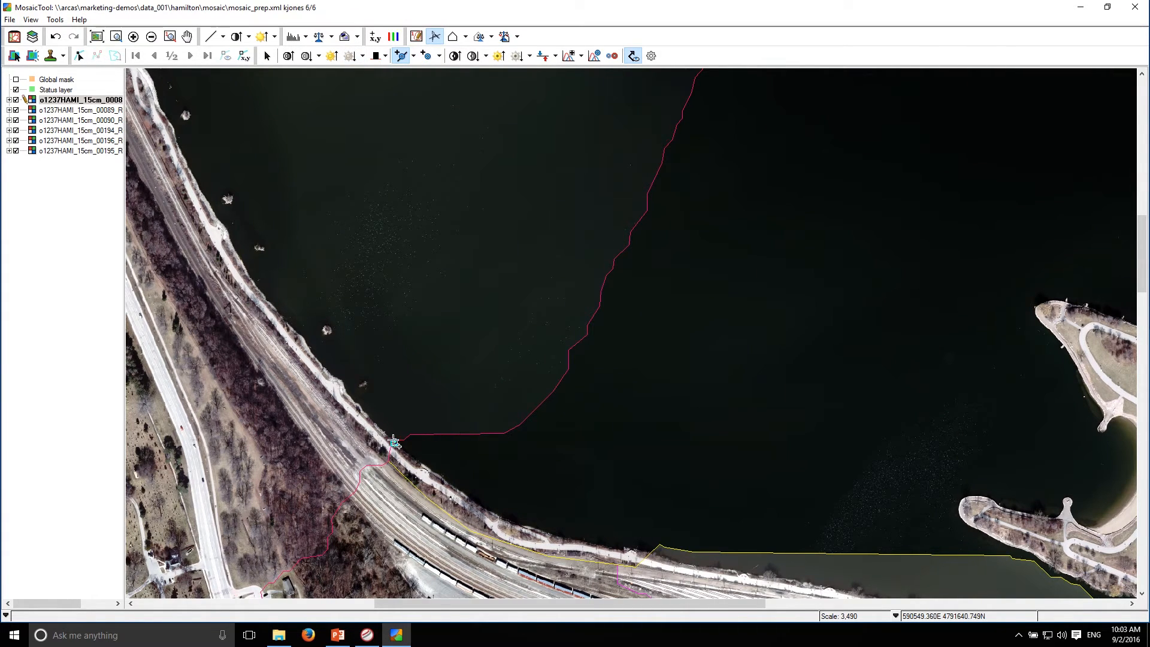
pyautogui.click(633, 55)
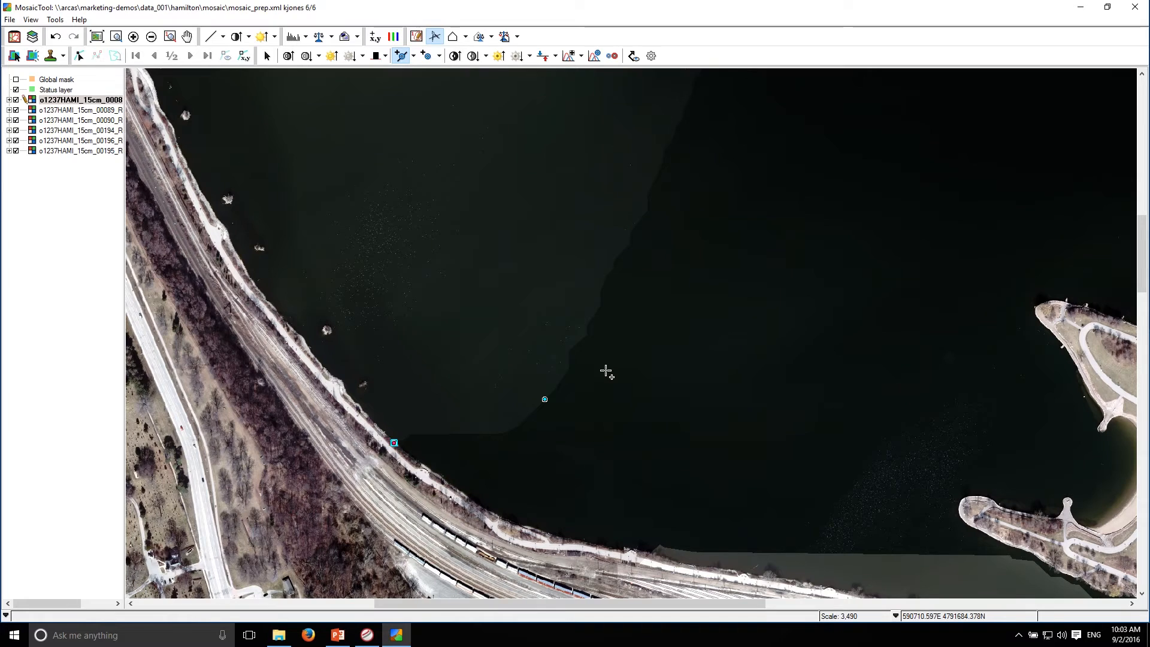
pyautogui.click(484, 432)
# - Add further automatched edge points northward along the harbour seam, up to the edge of the sediment plume
pyautogui.moveTo(654, 250); pyautogui.dragTo(576, 384)
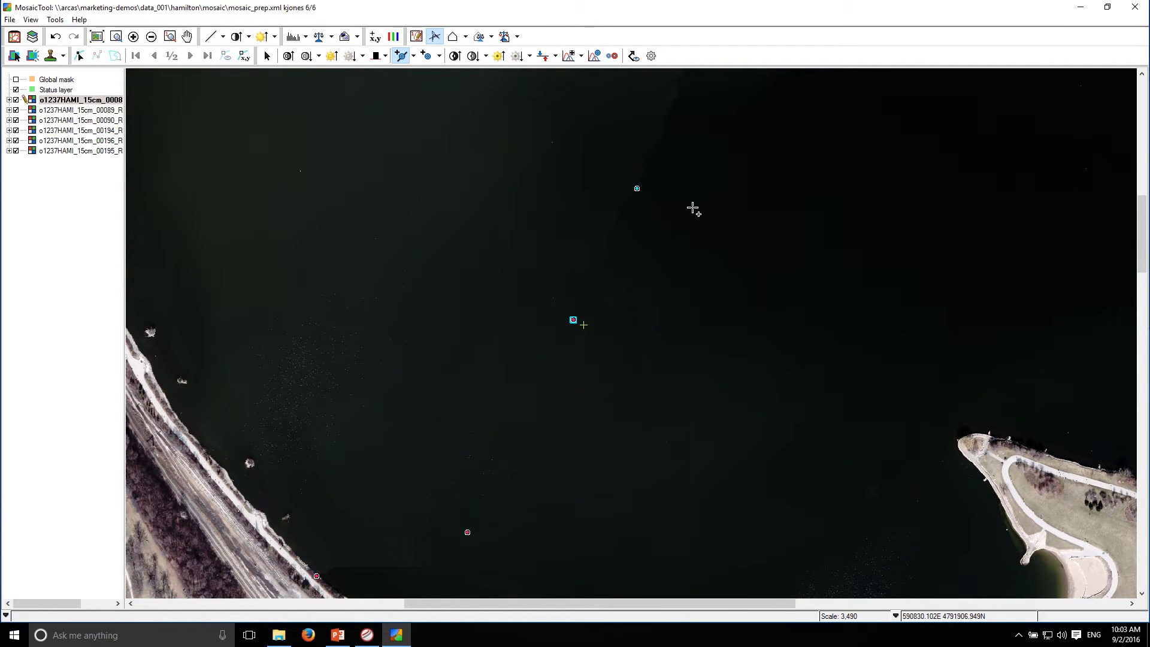
pyautogui.moveTo(688, 262); pyautogui.dragTo(567, 411)
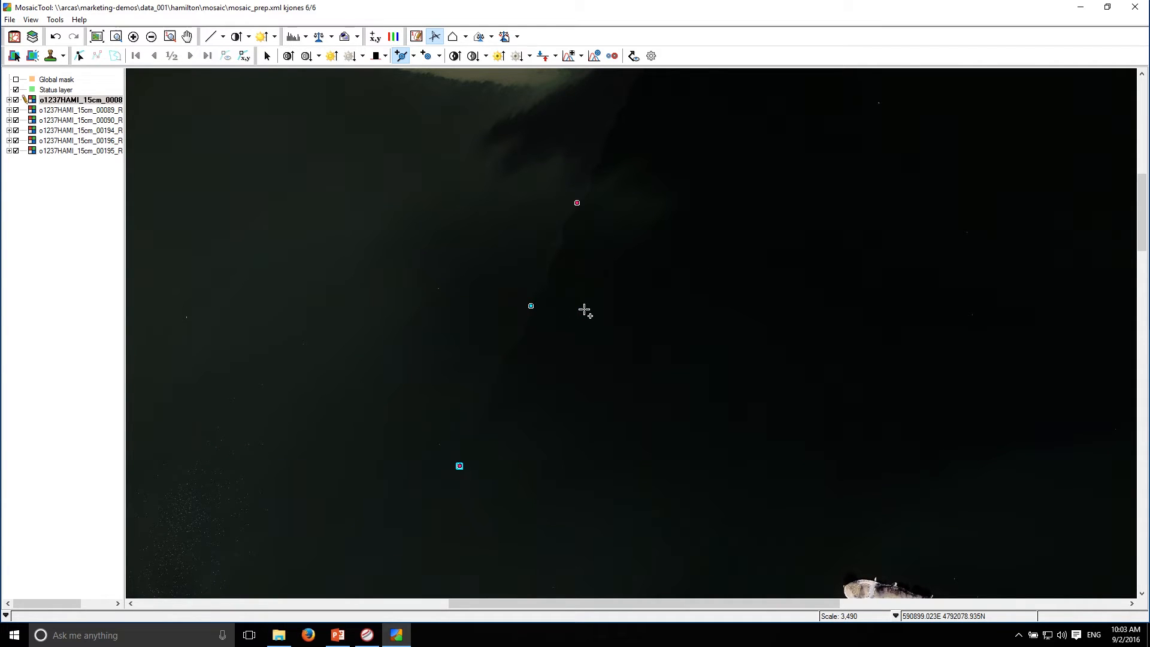
pyautogui.moveTo(667, 197); pyautogui.dragTo(657, 405)
pyautogui.moveTo(737, 282); pyautogui.dragTo(684, 354)
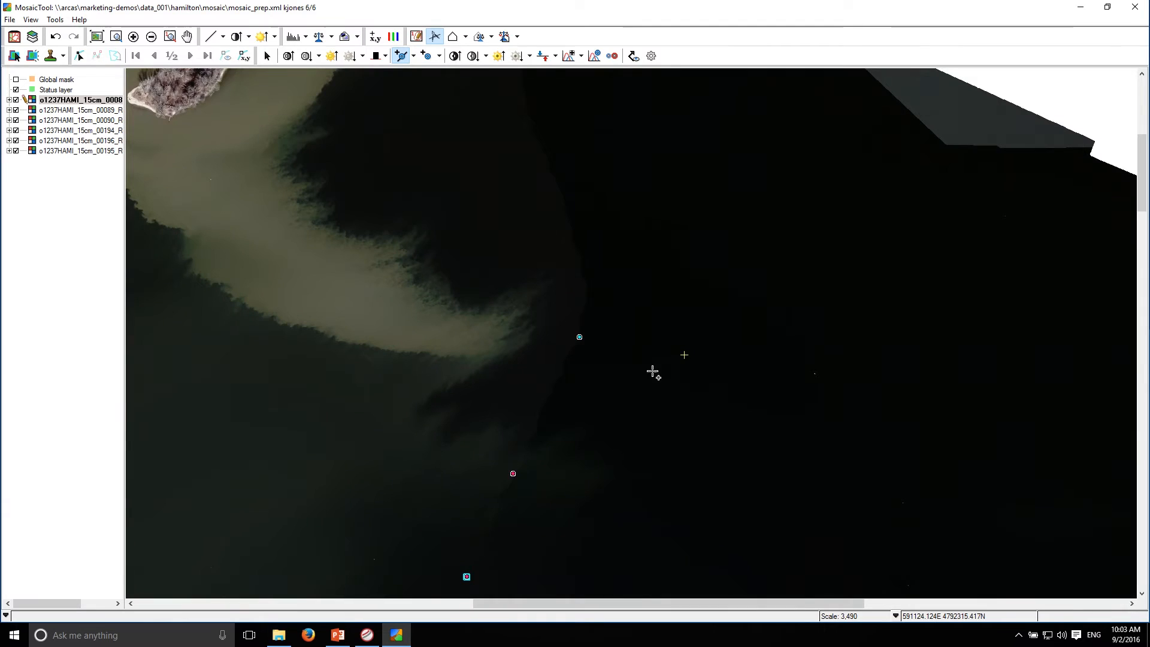
pyautogui.click(550, 393)
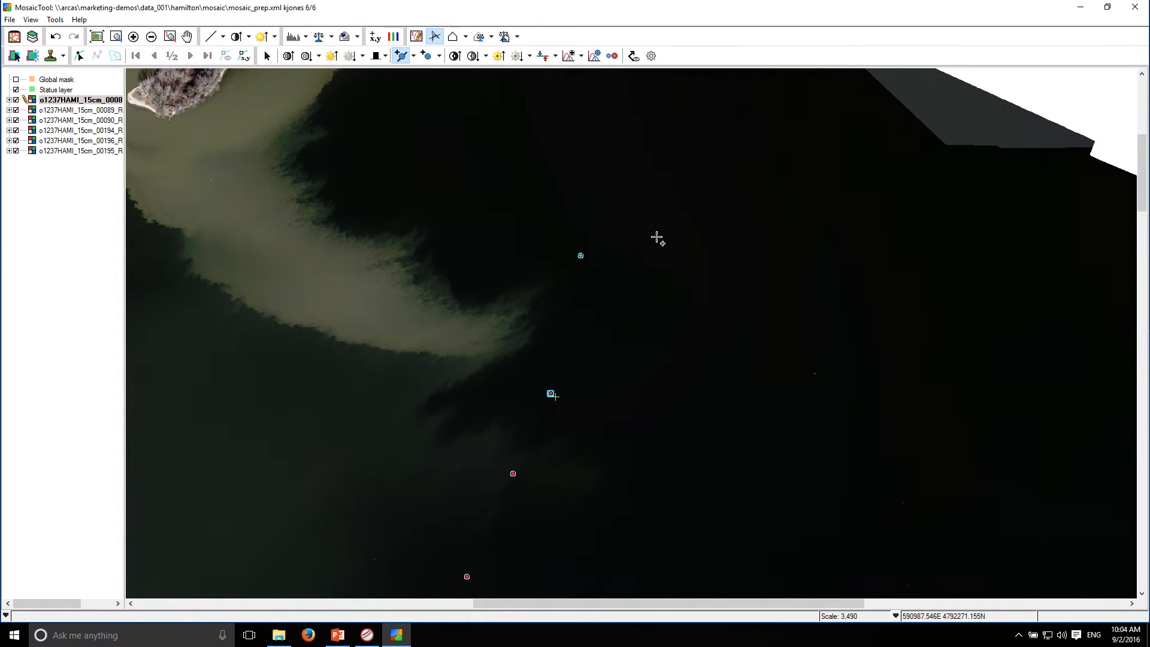
pyautogui.moveTo(654, 218)
pyautogui.mouseDown()
pyautogui.moveTo(650, 390)
pyautogui.moveTo(645, 183)
pyautogui.moveTo(660, 141)
pyautogui.mouseUp()
# - Return to the southern end of the seam and add two more automatched edge points beside the shoreline point
pyautogui.moveTo(639, 444); pyautogui.dragTo(678, 243)
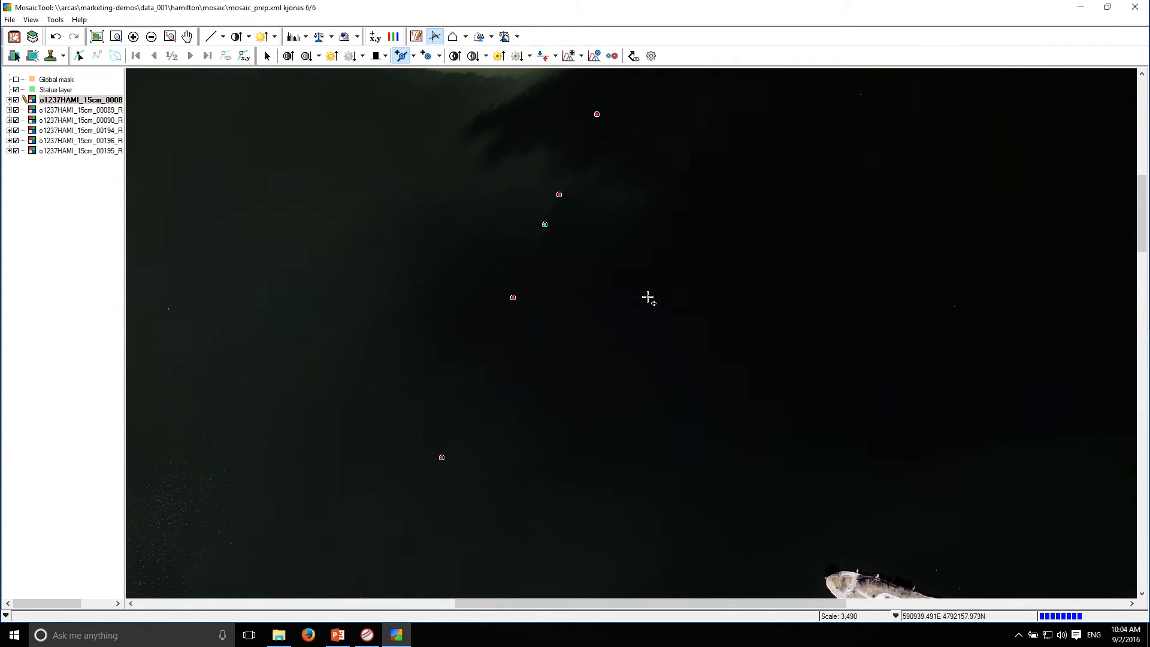
pyautogui.moveTo(573, 368); pyautogui.dragTo(675, 176)
pyautogui.moveTo(533, 398); pyautogui.dragTo(629, 265)
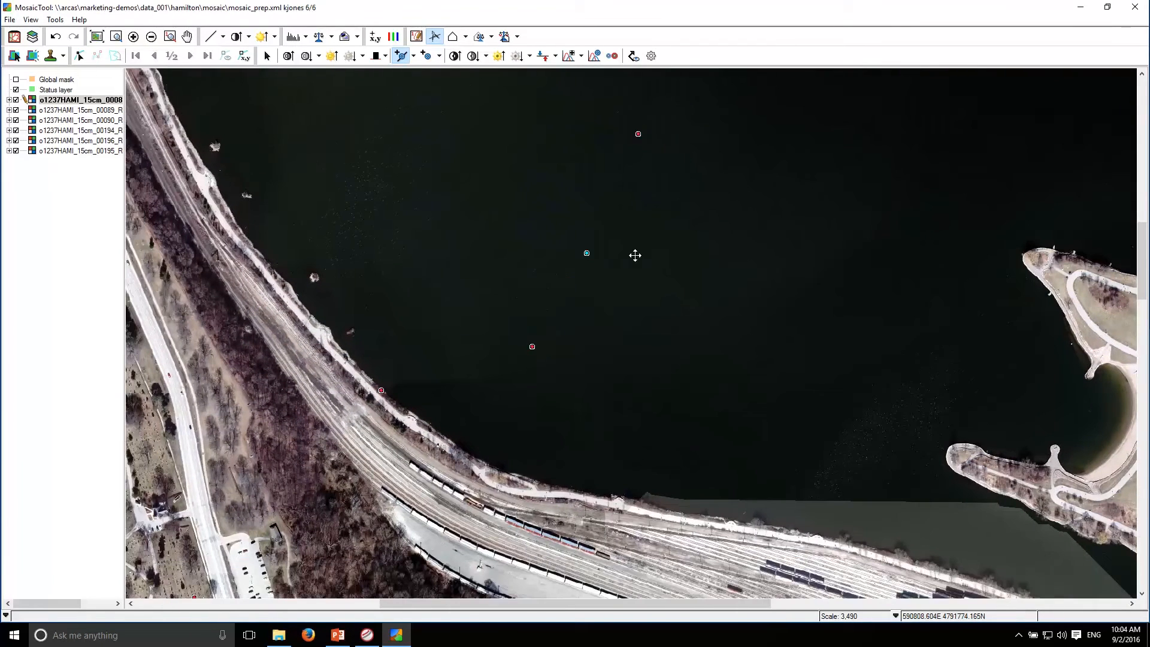
pyautogui.click(426, 381)
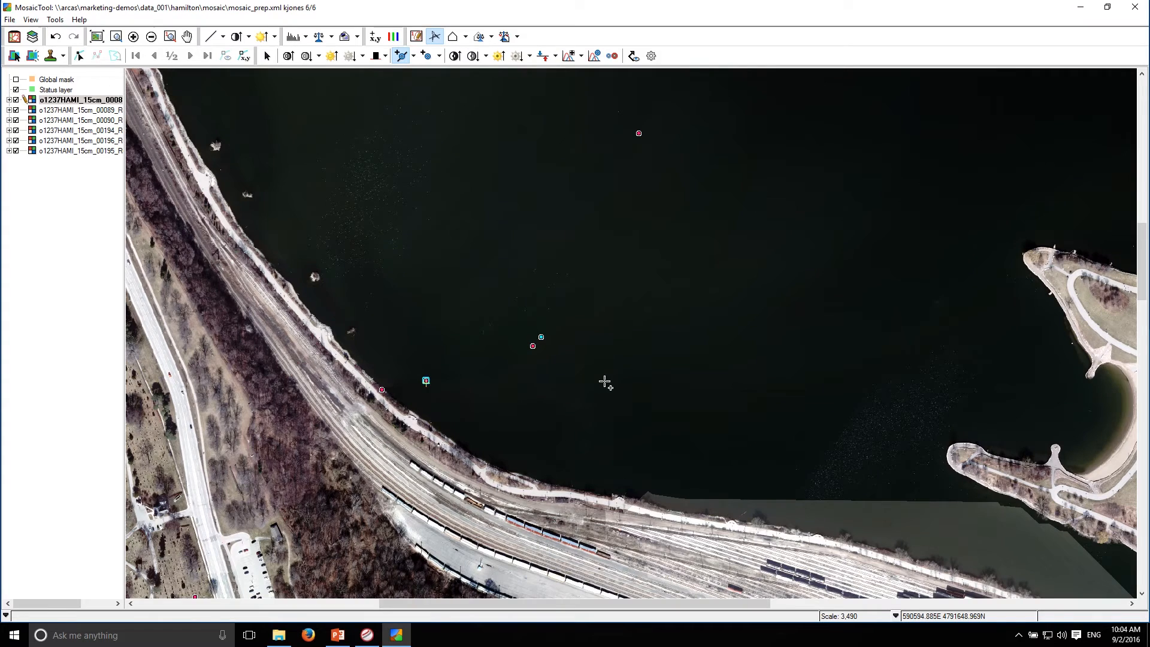
pyautogui.click(398, 381)
# - Stop adding edge points and examine the harbour water for any remaining seam between images 00088 and 00089
pyautogui.click(267, 55)
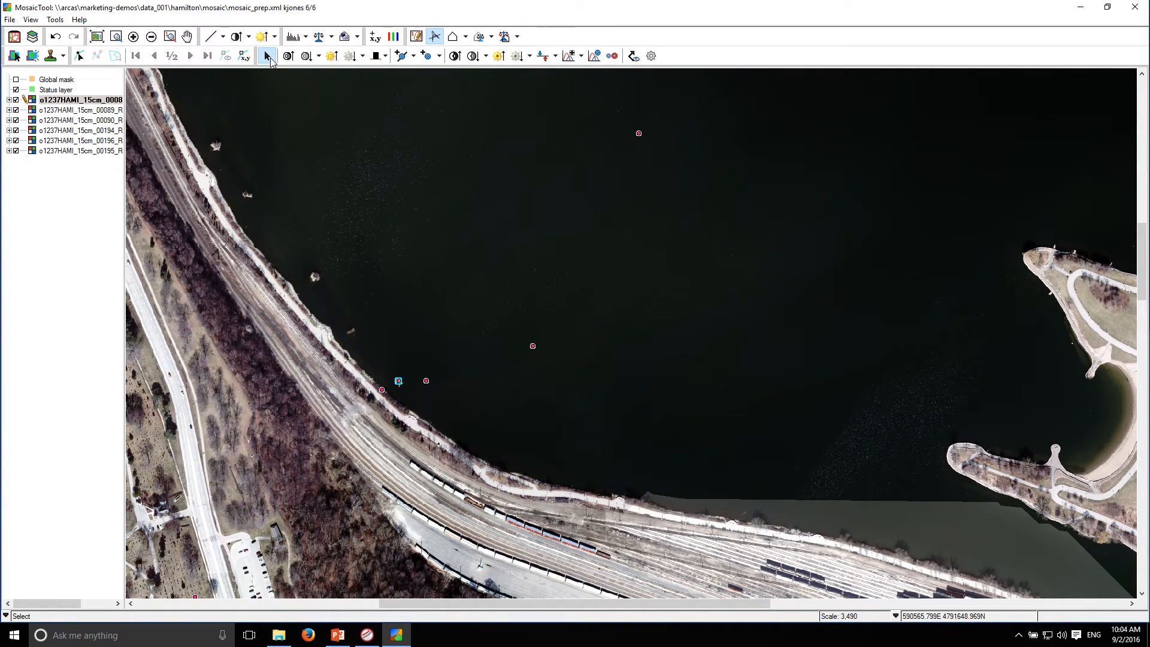
pyautogui.click(271, 58)
pyautogui.moveTo(656, 398); pyautogui.dragTo(572, 489)
pyautogui.moveTo(652, 267); pyautogui.dragTo(558, 485)
pyautogui.moveTo(583, 274); pyautogui.dragTo(583, 427)
pyautogui.moveTo(569, 370); pyautogui.dragTo(522, 447)
pyautogui.moveTo(575, 332); pyautogui.dragTo(610, 72)
pyautogui.scroll(-1, 587, 352)
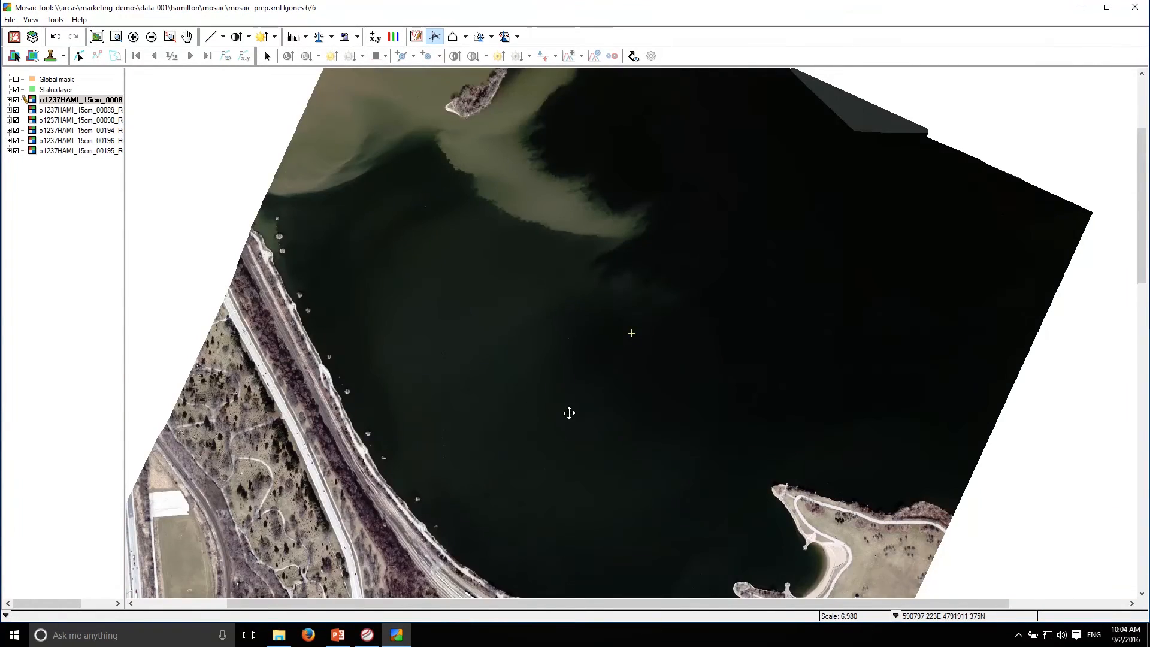
# - Make image 00090, covering the lighter channel strip between the railyard and the peninsula, the active image
pyautogui.moveTo(568, 413); pyautogui.dragTo(574, 147)
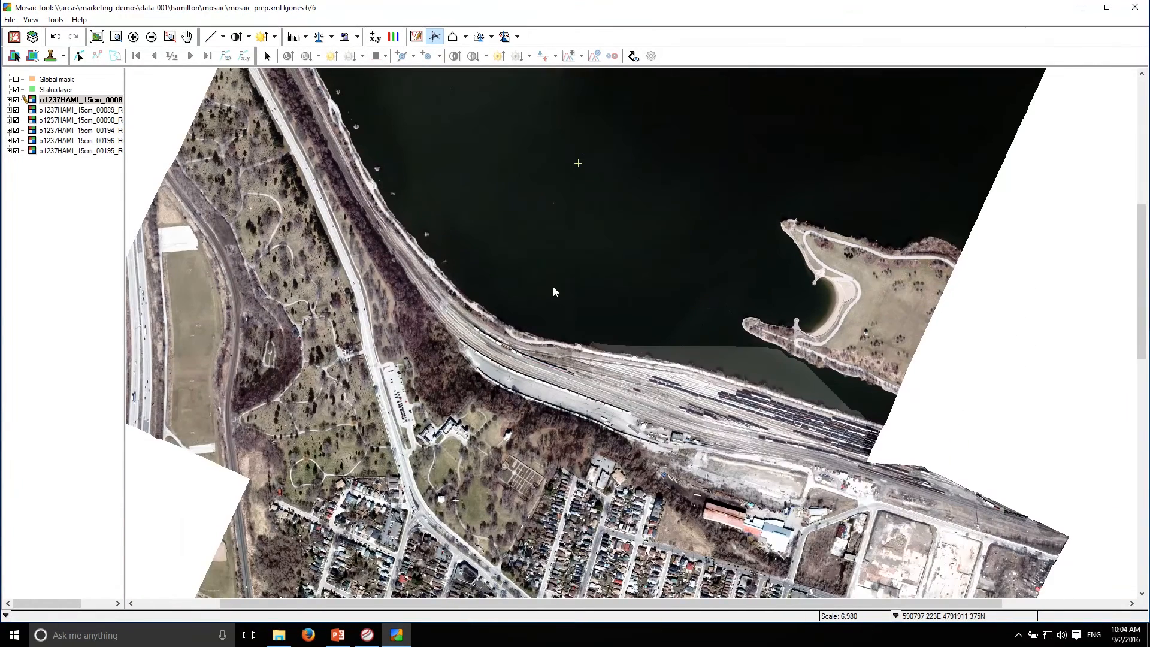
pyautogui.click(10, 20)
pyautogui.click(36, 67)
pyautogui.click(267, 56)
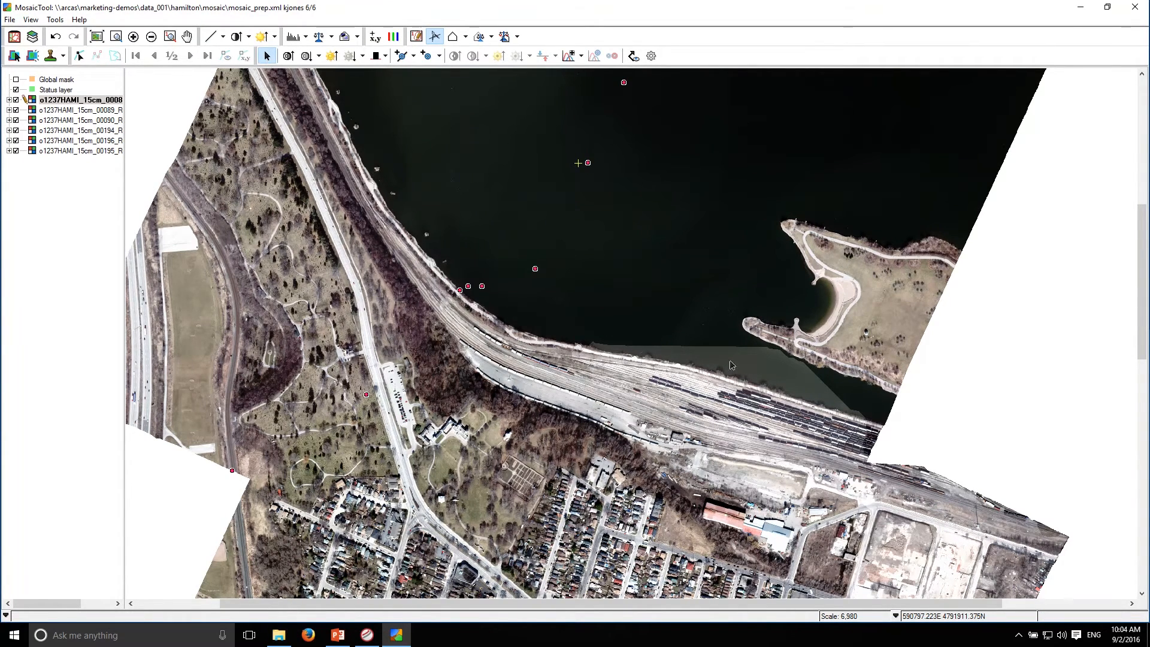
pyautogui.click(767, 371)
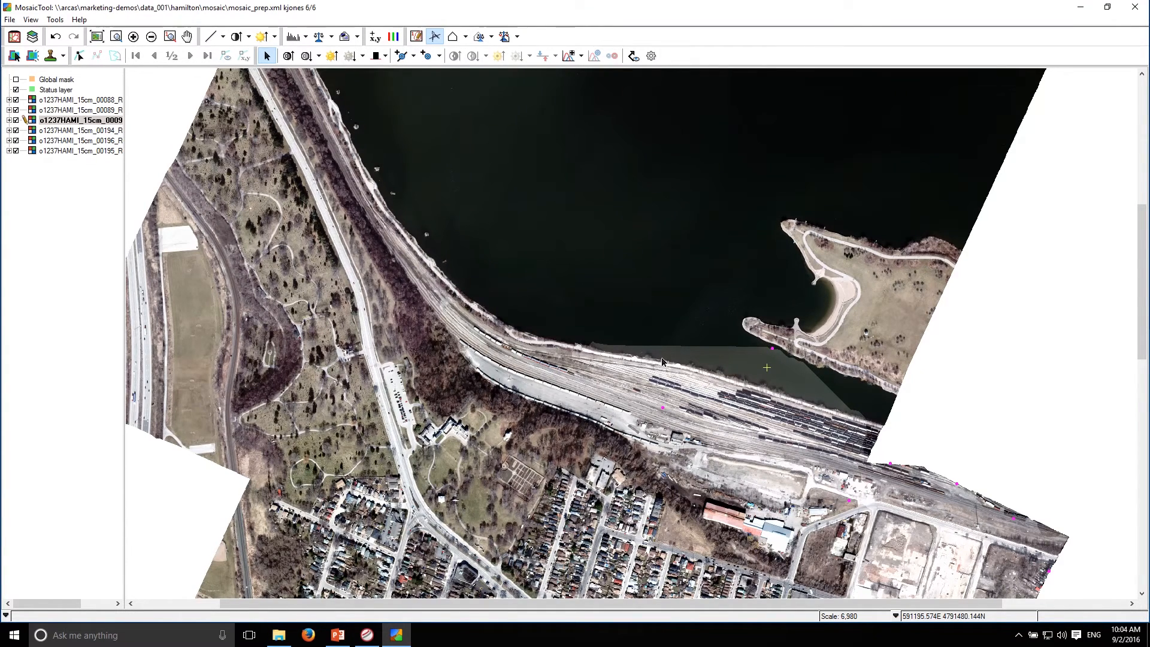
pyautogui.moveTo(806, 374); pyautogui.dragTo(700, 313)
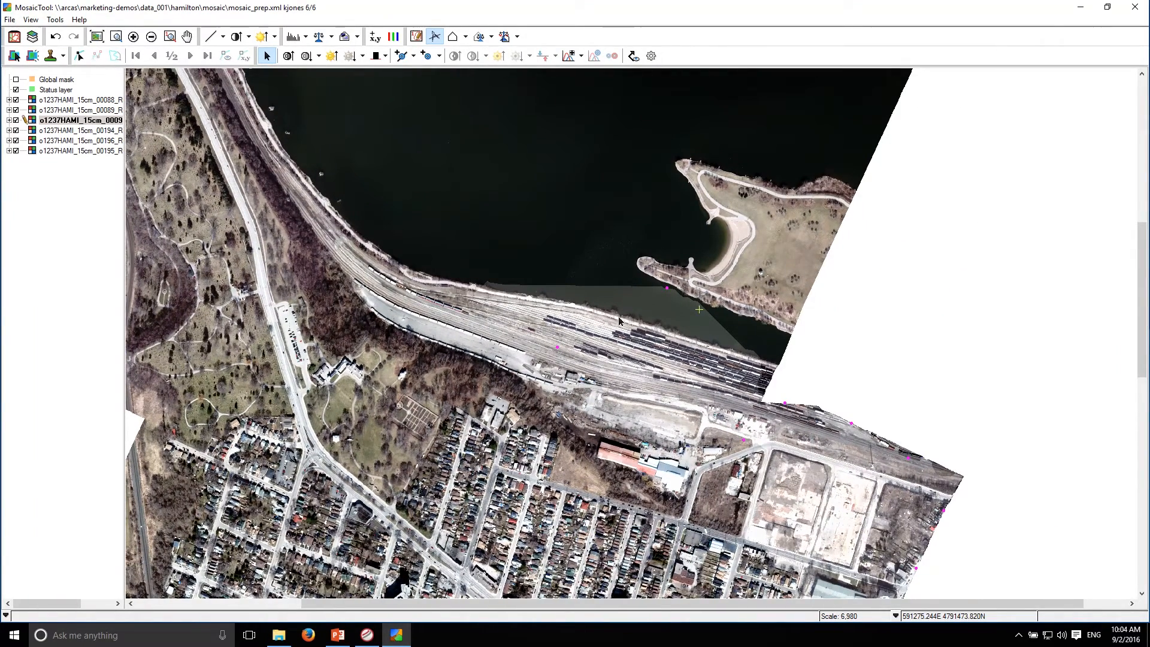
# - Show the cutlines and add a Use Current Adjustment edge point at both shoreline ends of the seam between railyard and peninsula
pyautogui.click(634, 55)
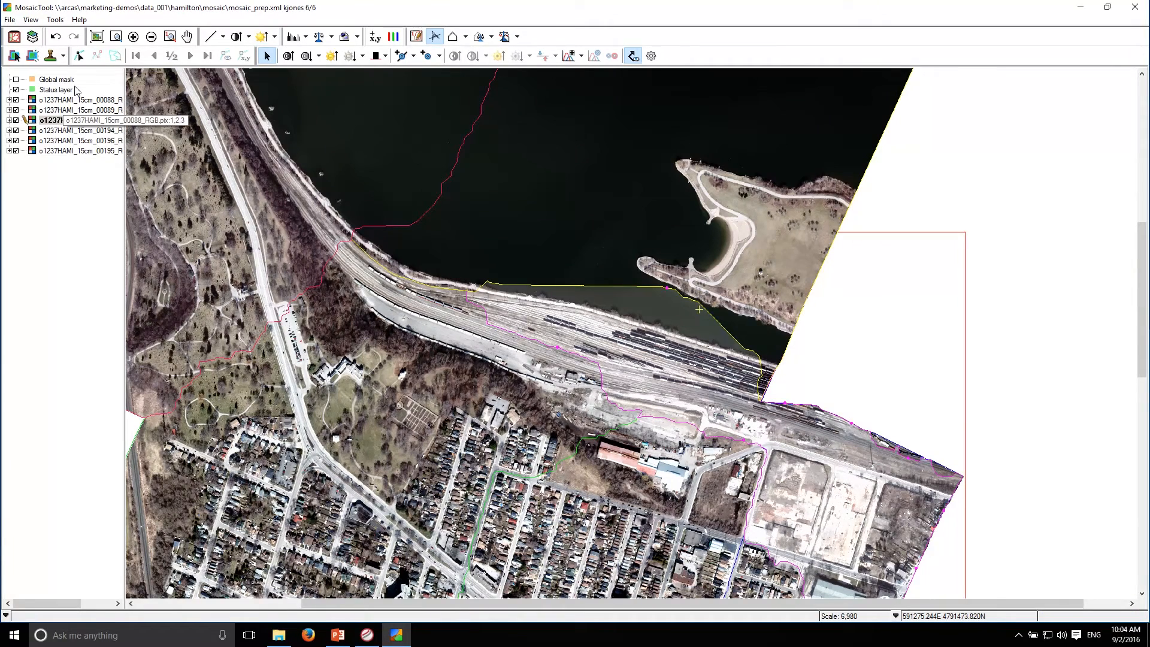
pyautogui.click(414, 57)
pyautogui.click(443, 73)
pyautogui.click(481, 287)
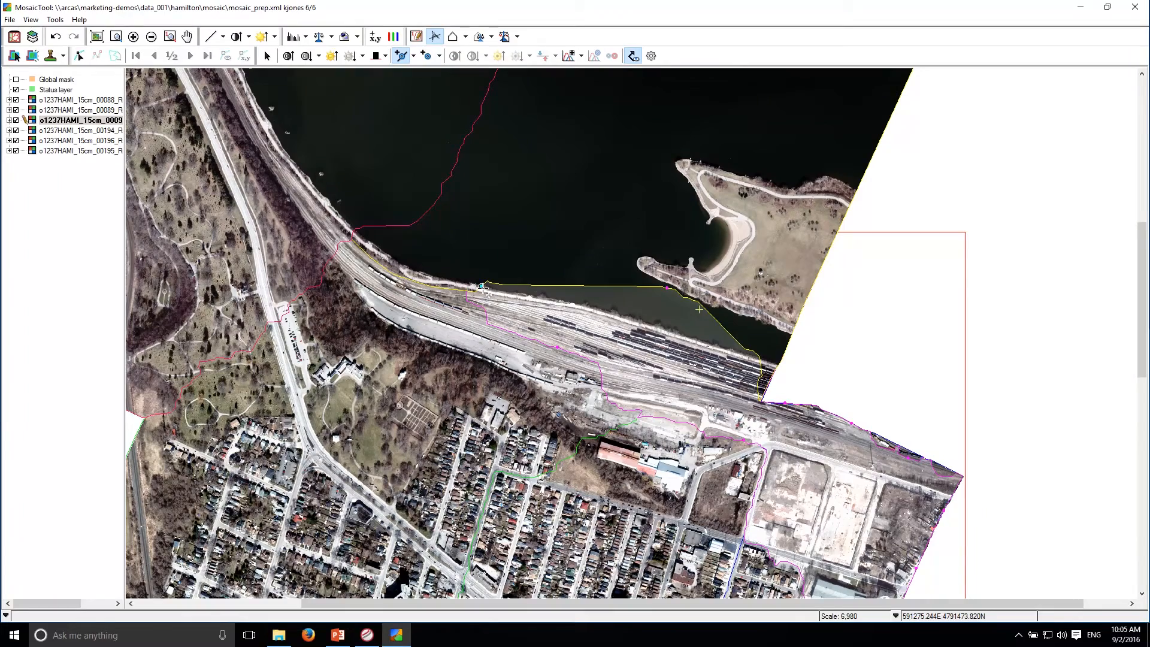
pyautogui.click(760, 360)
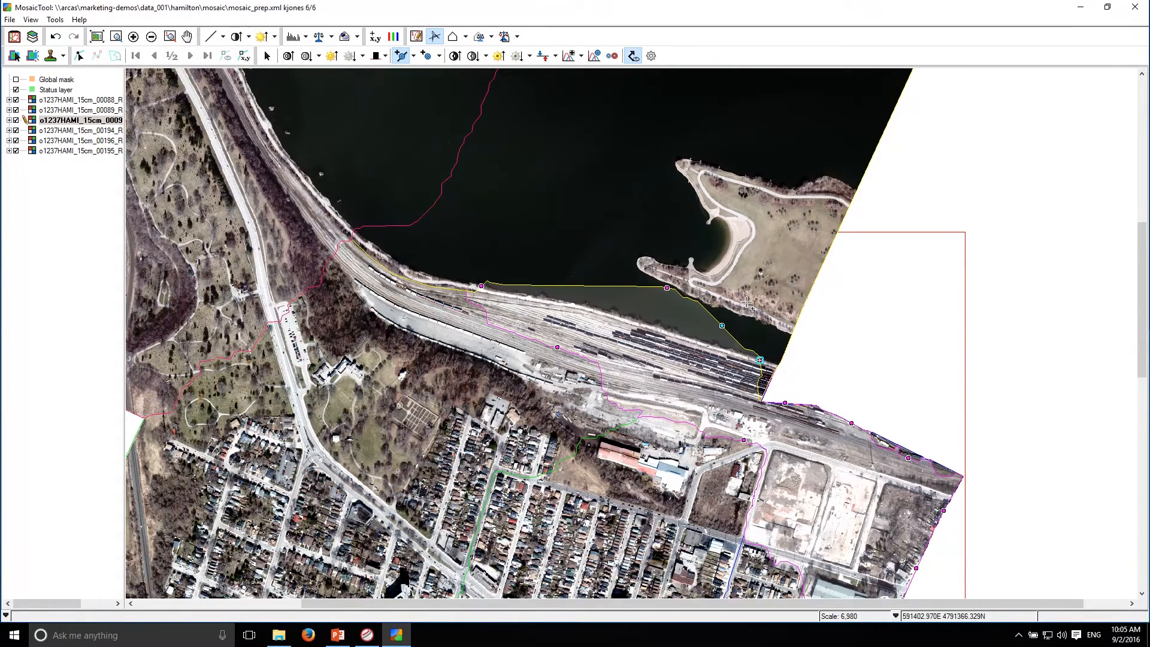
# - Add three edge points with Automatch Both Sides along the channel seam: two southeast of the peninsula tip and one west of it
pyautogui.moveTo(746, 305); pyautogui.dragTo(746, 247)
pyautogui.scroll(1, 745, 247)
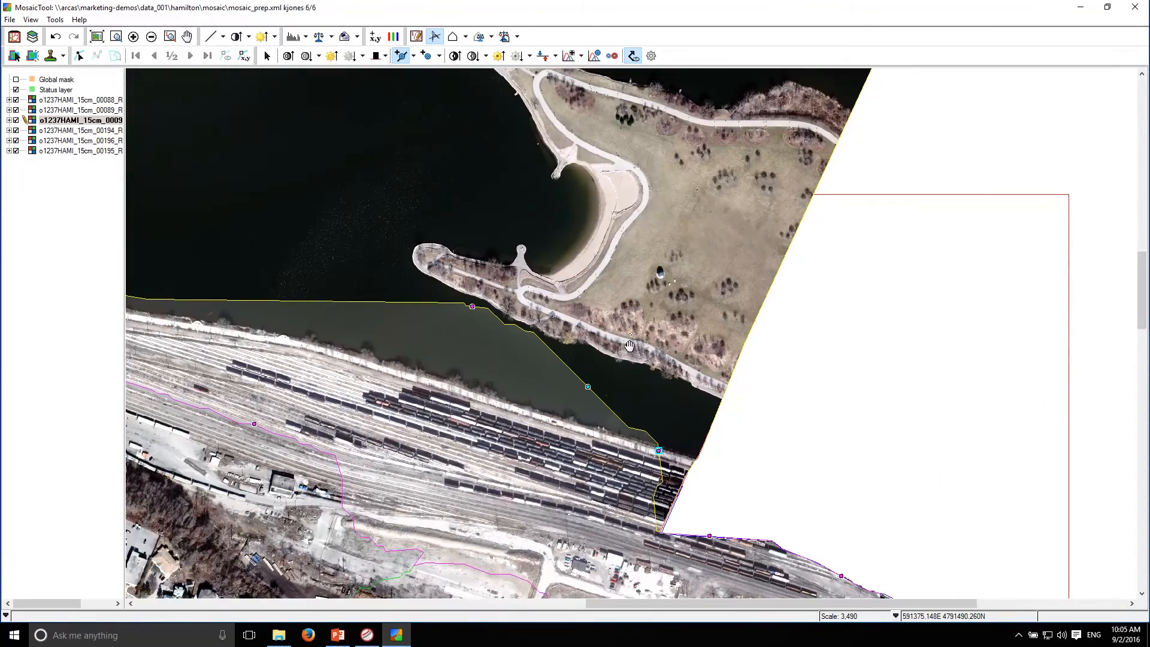
pyautogui.scroll(1, 745, 246)
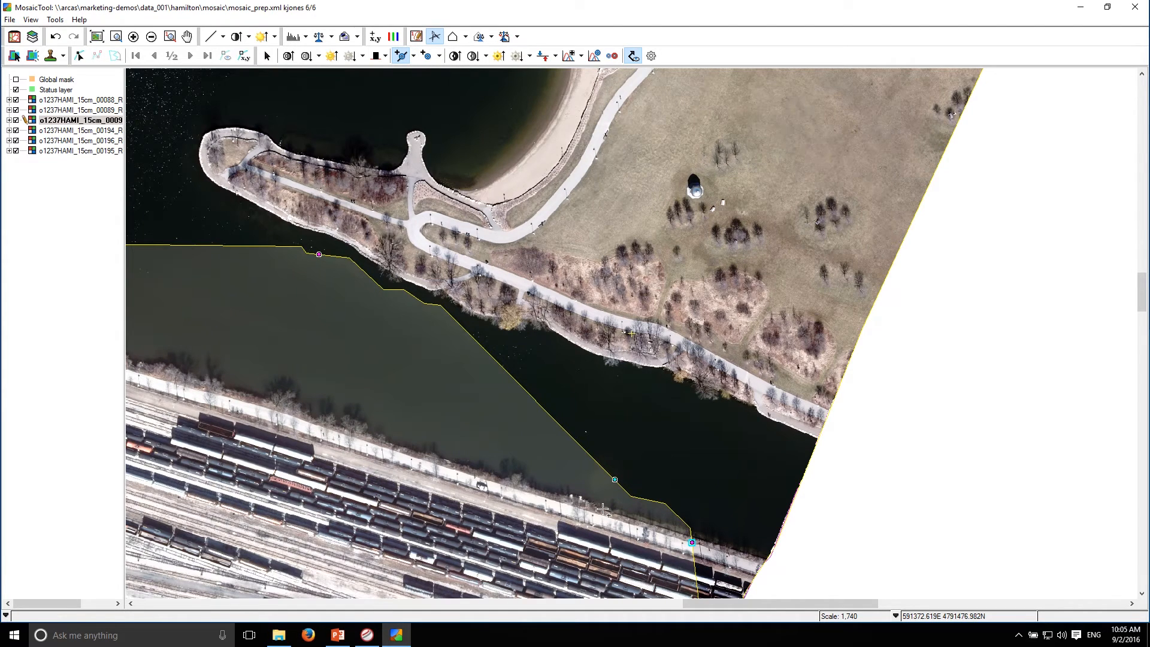
pyautogui.click(414, 55)
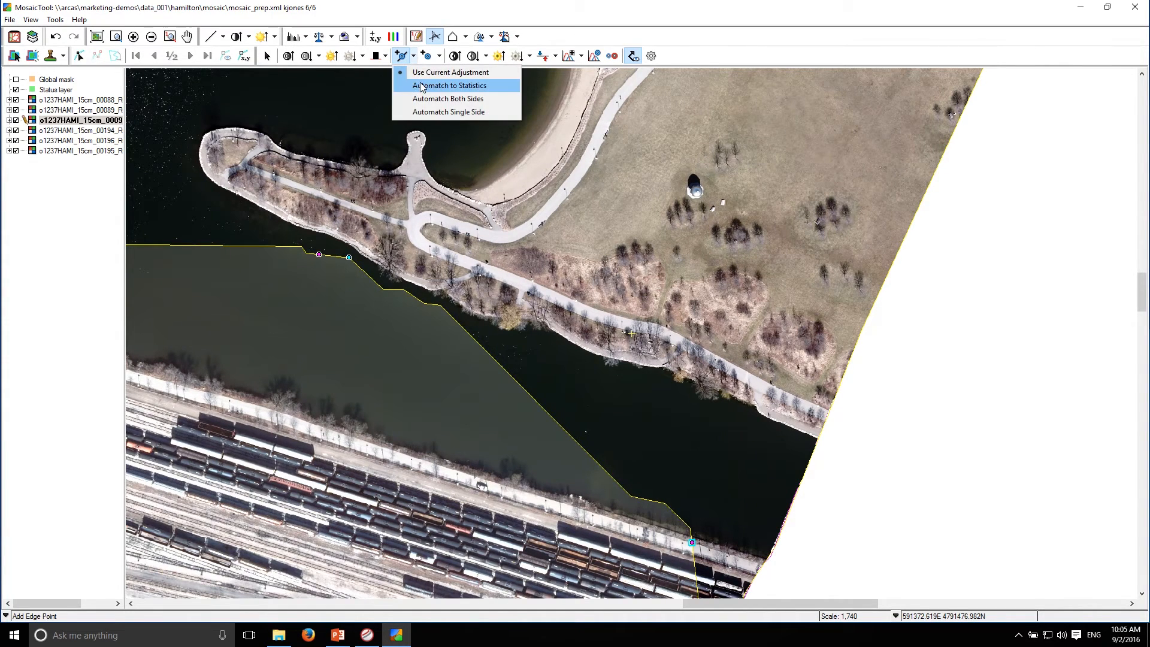
pyautogui.click(448, 98)
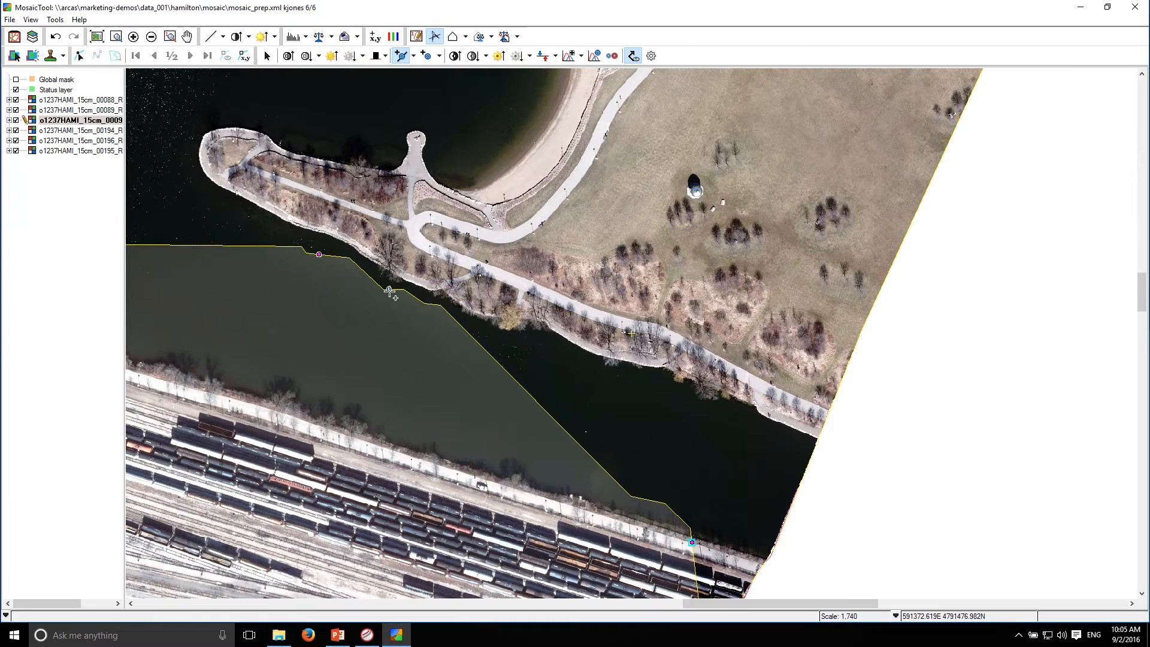
pyautogui.click(386, 289)
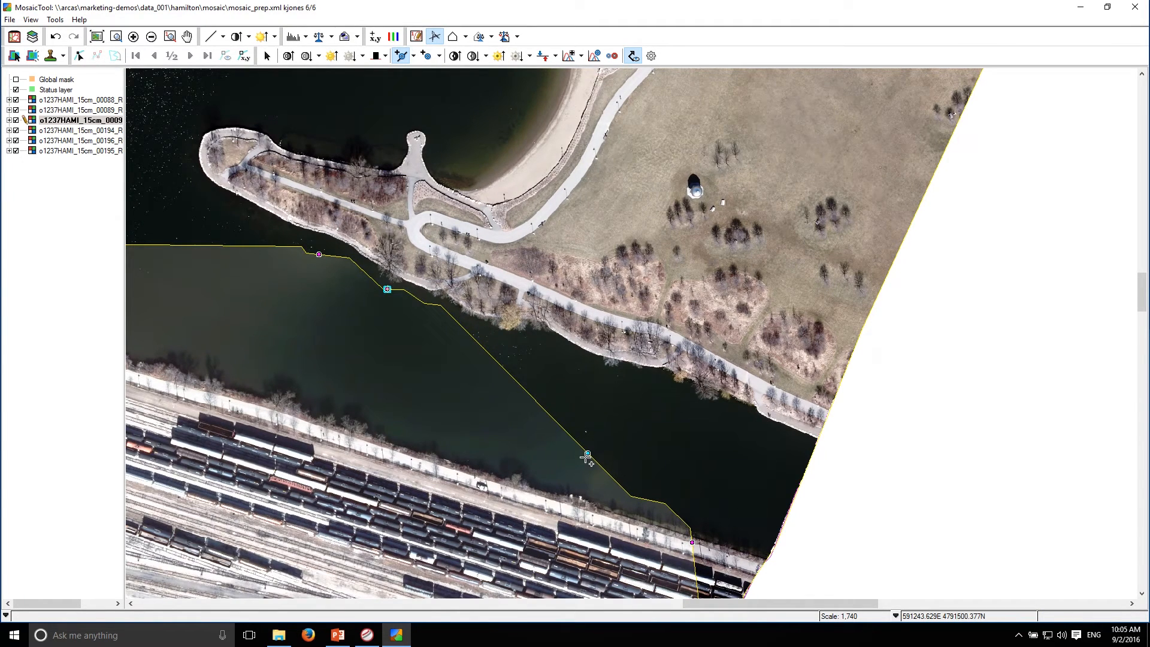
pyautogui.click(623, 456)
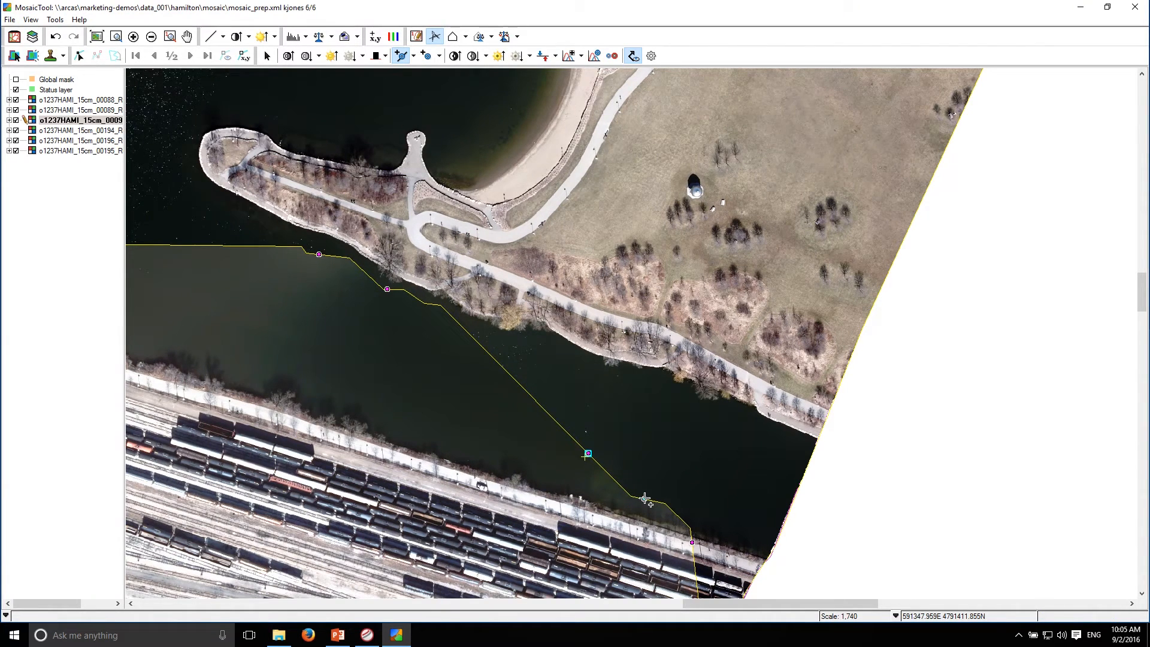
pyautogui.click(203, 255)
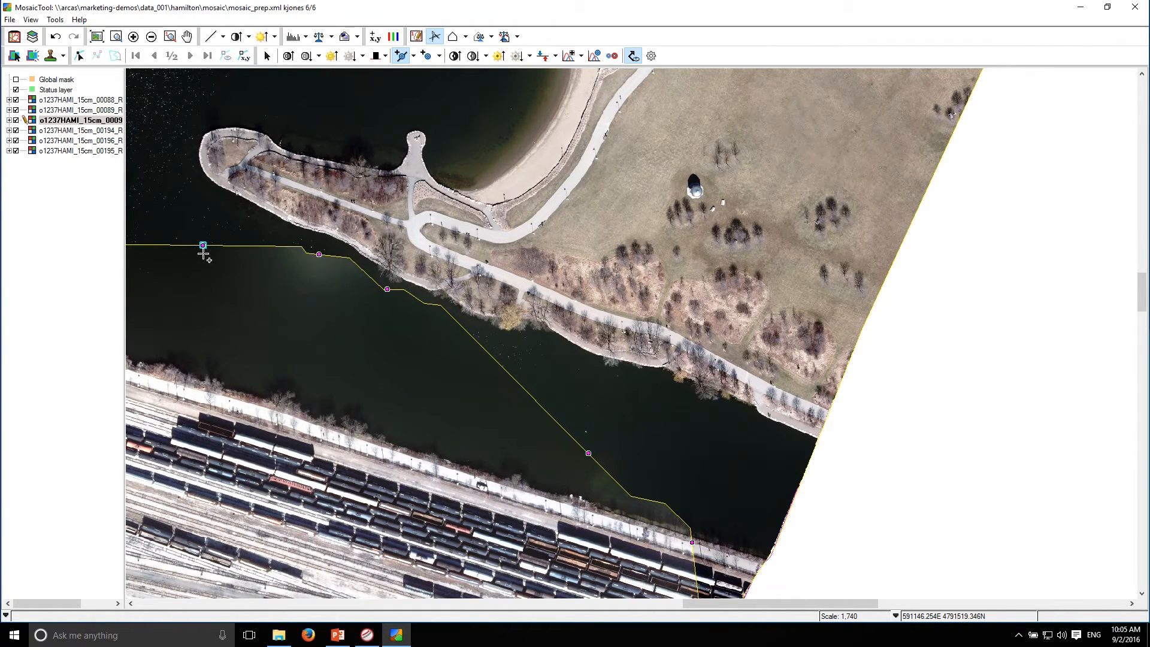
# - Delete the old edge point that leaves a bright patch on the seam just south of the peninsula tip
pyautogui.click(267, 56)
pyautogui.click(319, 254)
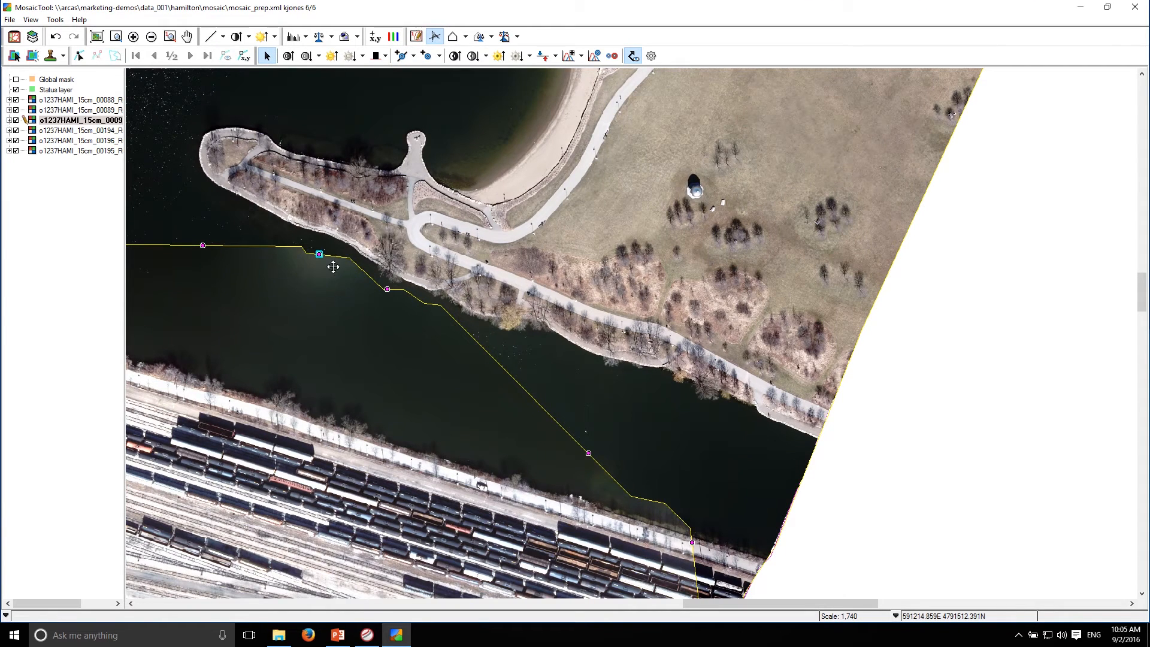
pyautogui.press('Delete')
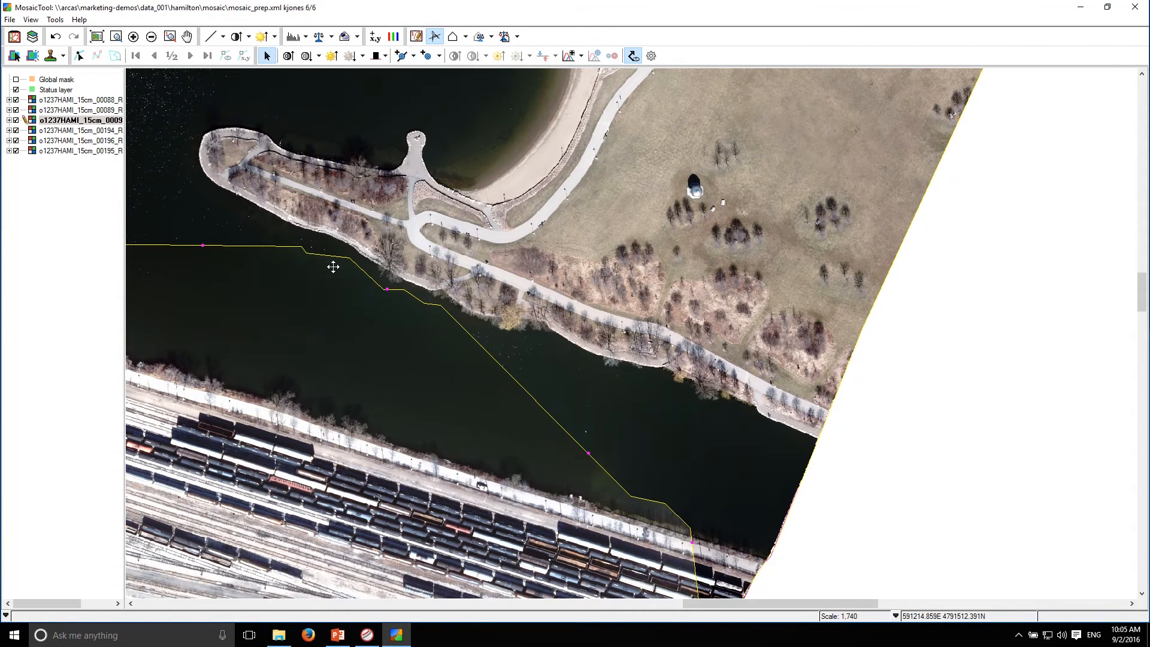
# - Hide the cutlines and add an automatched edge point near the seam's southeastern end, just before it reaches the railyard bank
pyautogui.moveTo(358, 342); pyautogui.dragTo(284, 211)
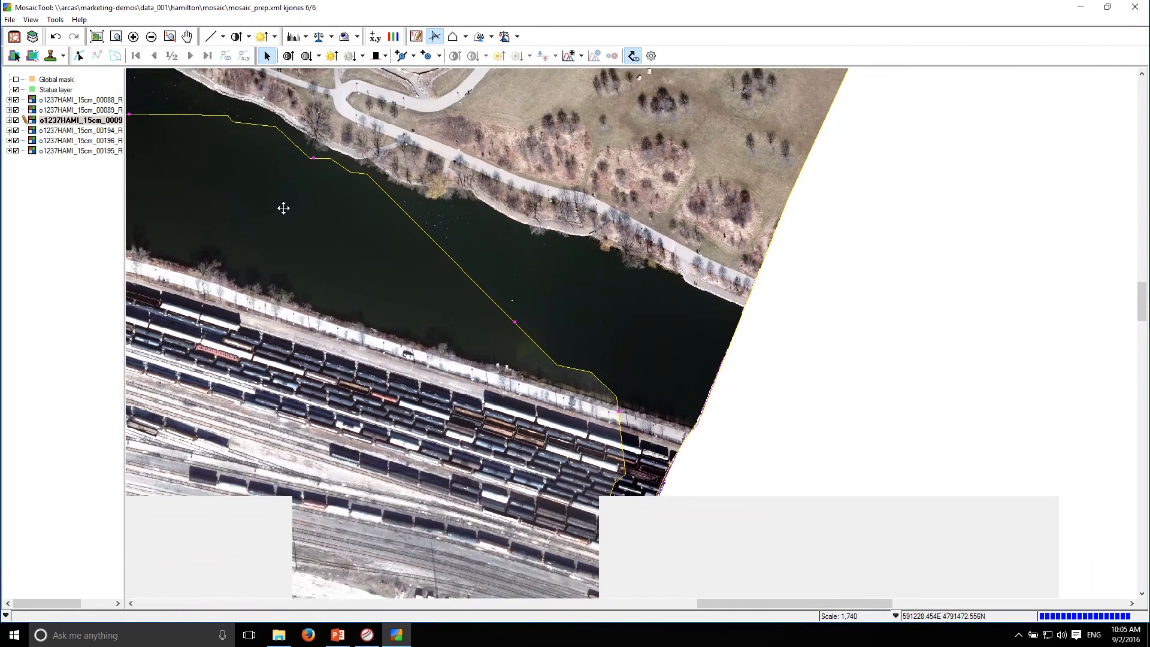
pyautogui.click(633, 54)
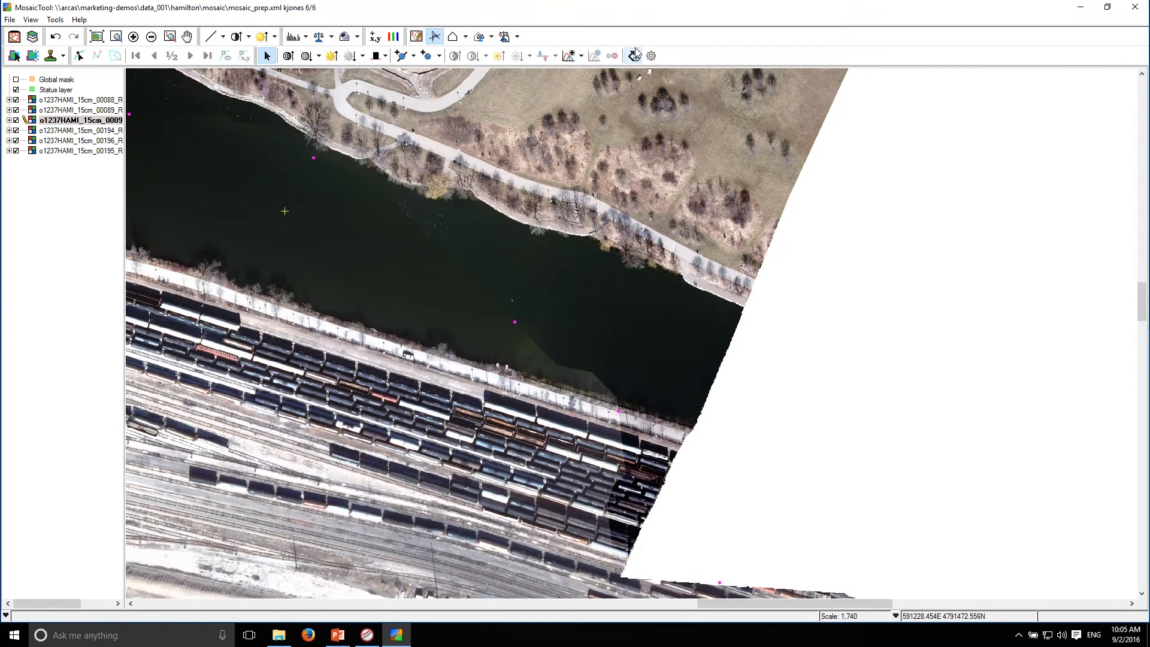
pyautogui.click(401, 55)
pyautogui.click(439, 246)
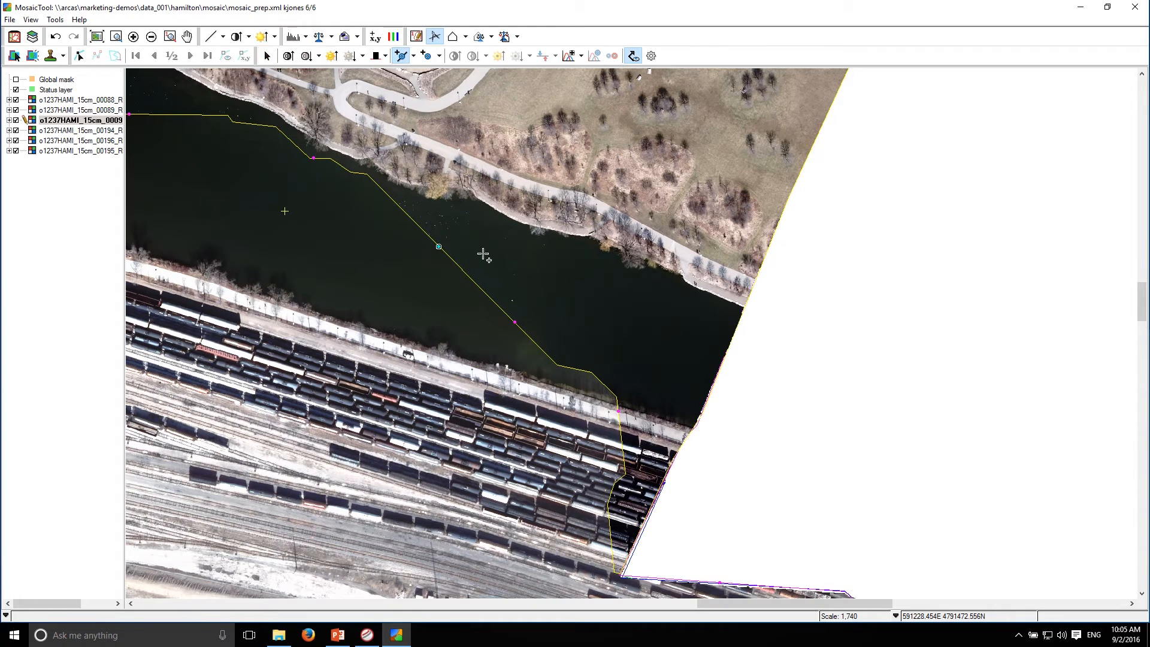
pyautogui.click(603, 320)
# - Add an edge point off the peninsula, undo its last adjustment, and add another midway along the straight water seam
pyautogui.moveTo(349, 293); pyautogui.dragTo(722, 371)
pyautogui.moveTo(388, 270); pyautogui.dragTo(691, 252)
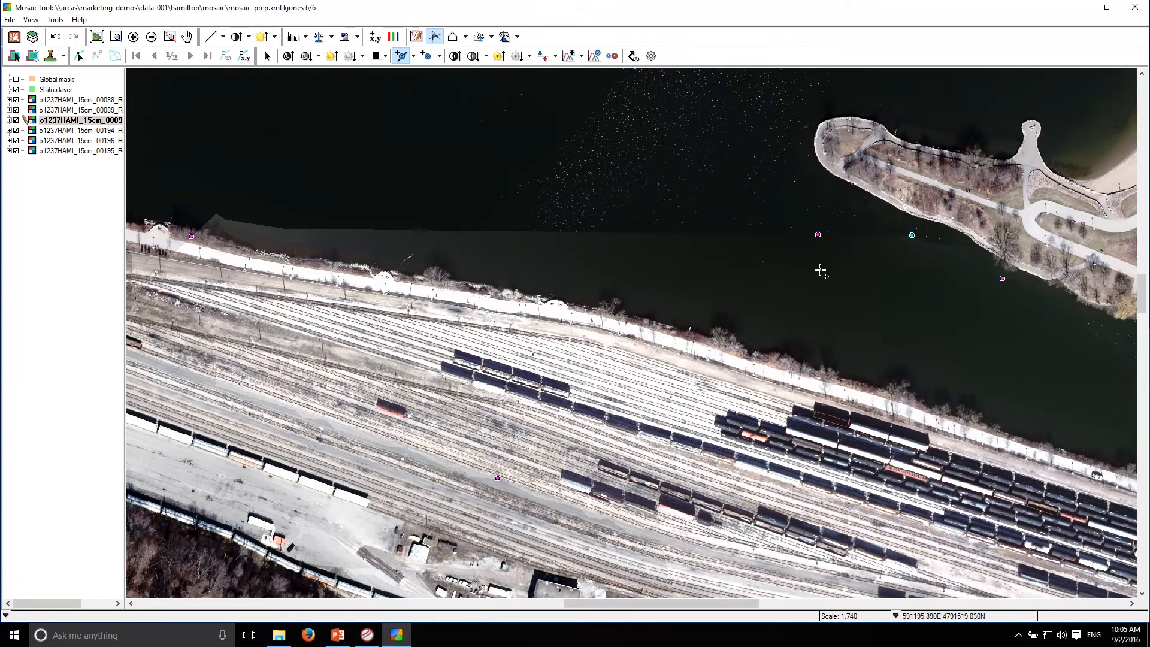
pyautogui.click(777, 270)
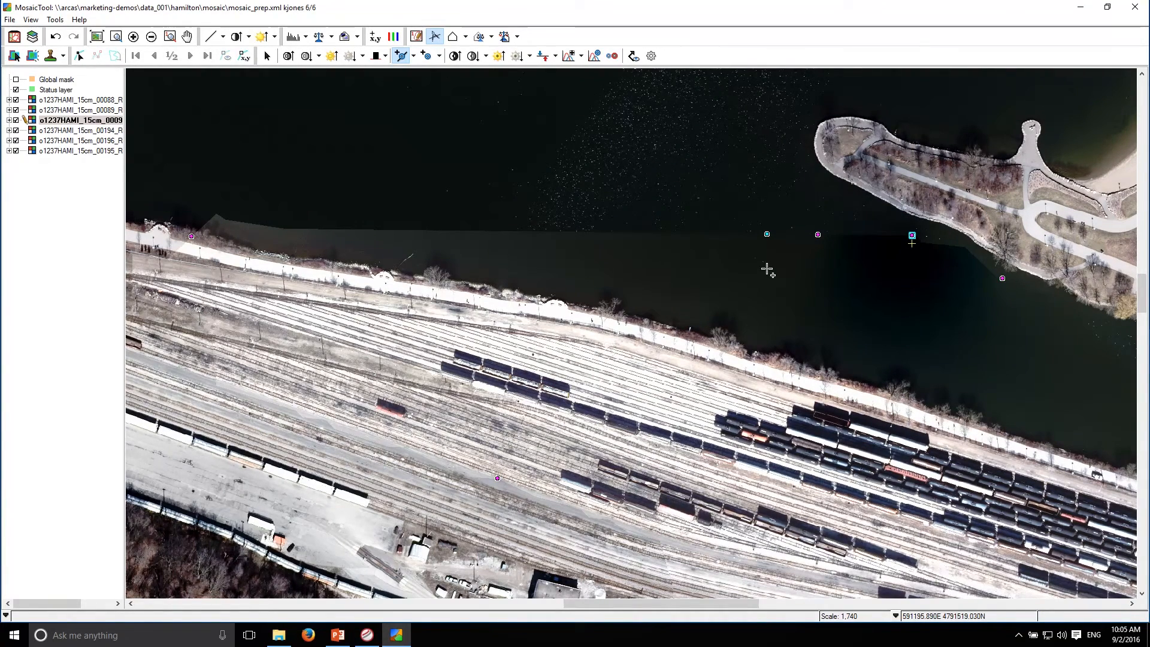
pyautogui.hotkey('ctrl', 'z')
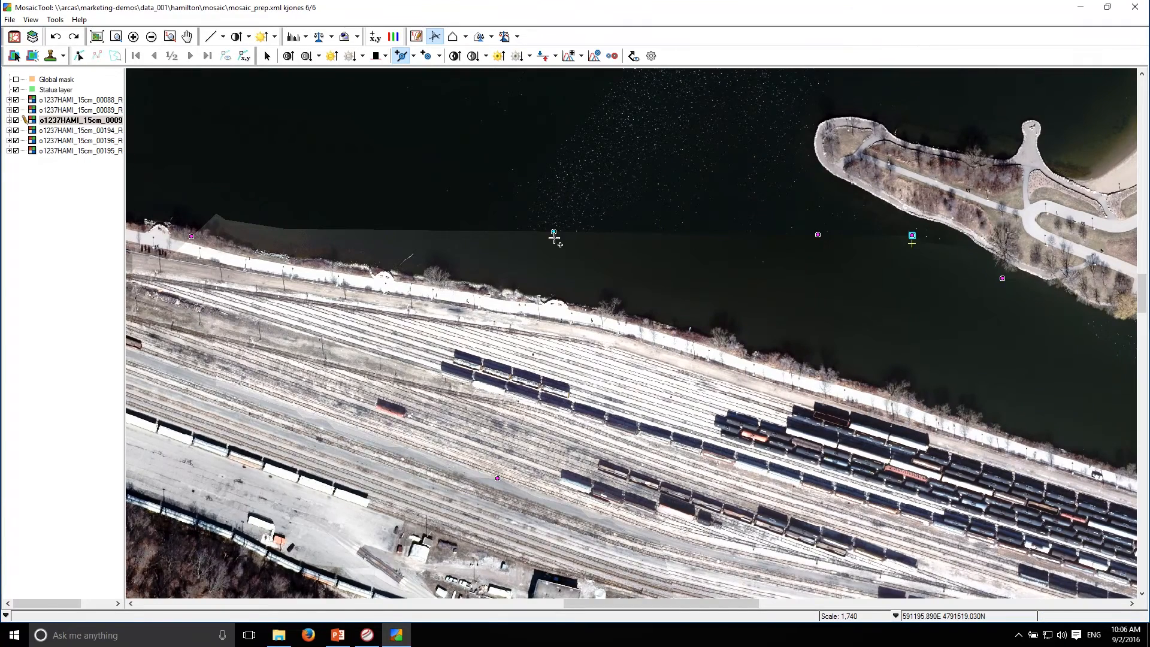
pyautogui.click(569, 235)
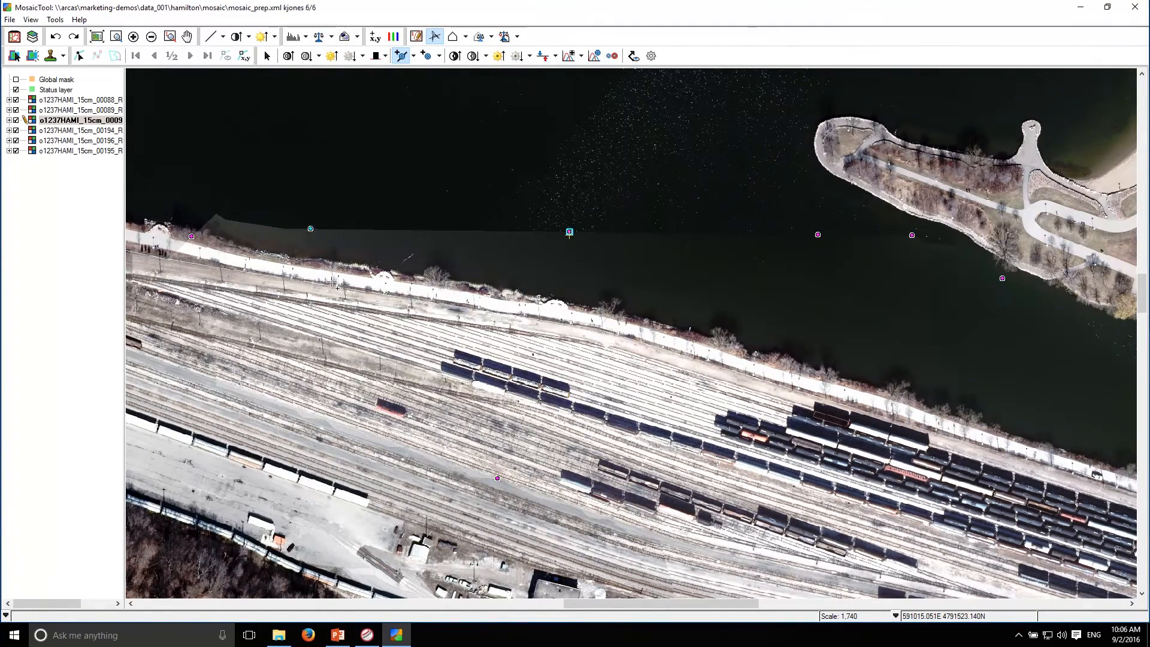
# - Place a row of eight points off the cutline along the railyard shoreline, from the seam's western end to beyond the peninsula tip
pyautogui.click(427, 56)
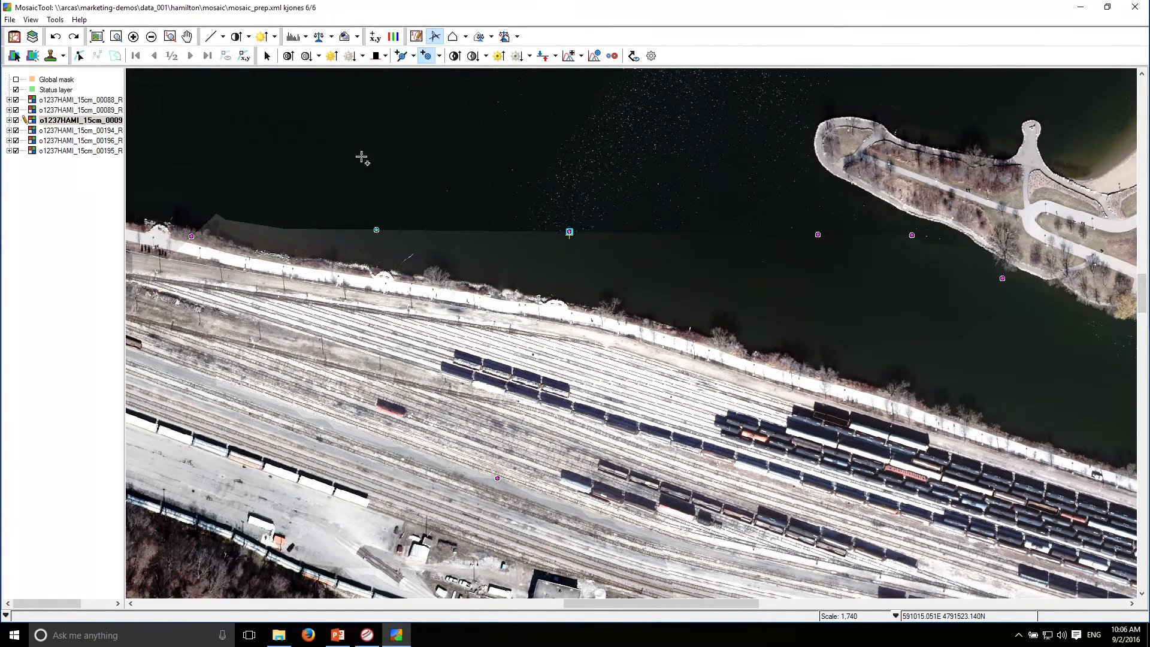
pyautogui.click(263, 249)
pyautogui.click(366, 264)
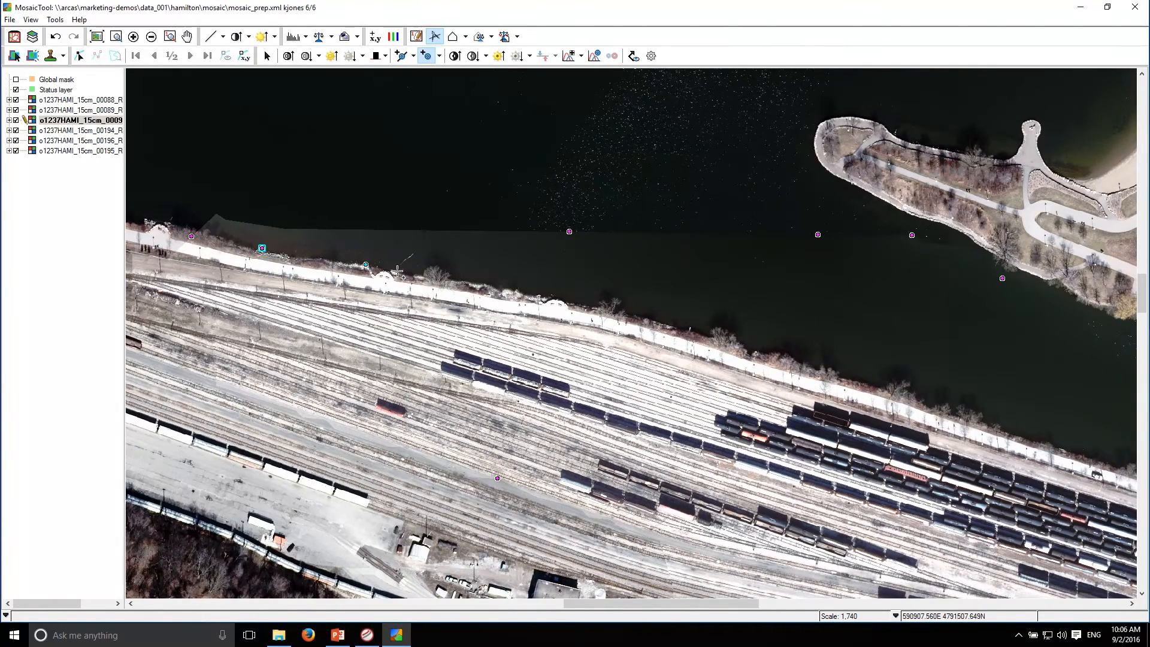
pyautogui.click(474, 282)
pyautogui.click(602, 309)
pyautogui.click(731, 340)
pyautogui.click(871, 387)
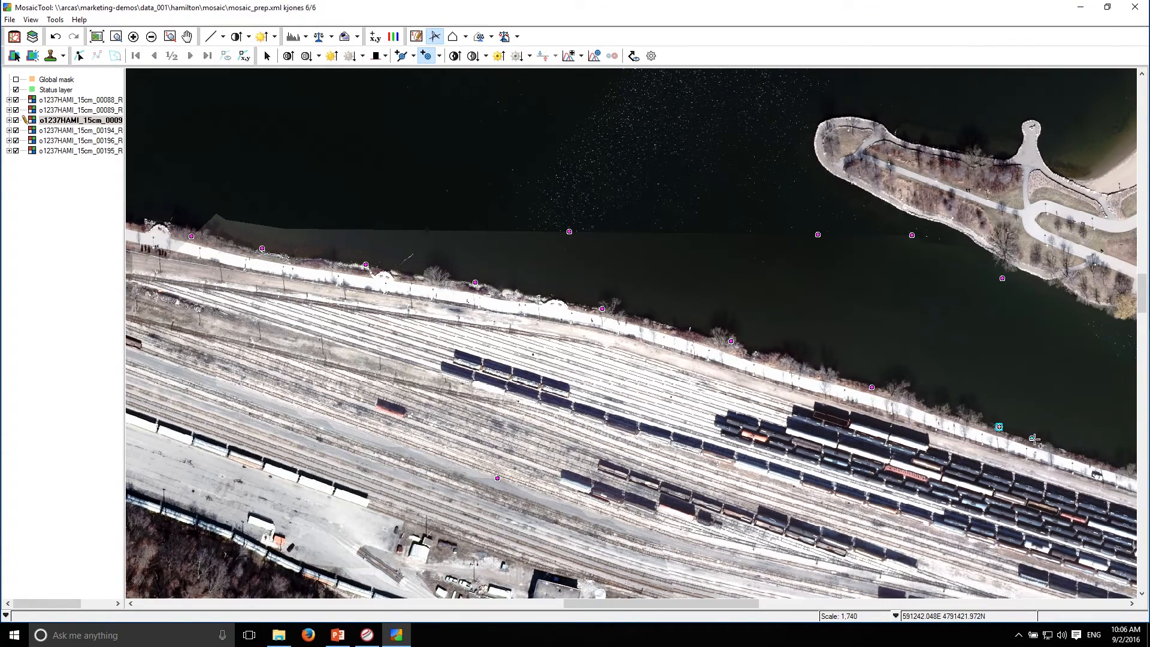
pyautogui.click(1089, 454)
# - Using Automatch Both Sides, add more edge points along the western and middle water seam and one in the channel's diagonal stretch
pyautogui.click(414, 56)
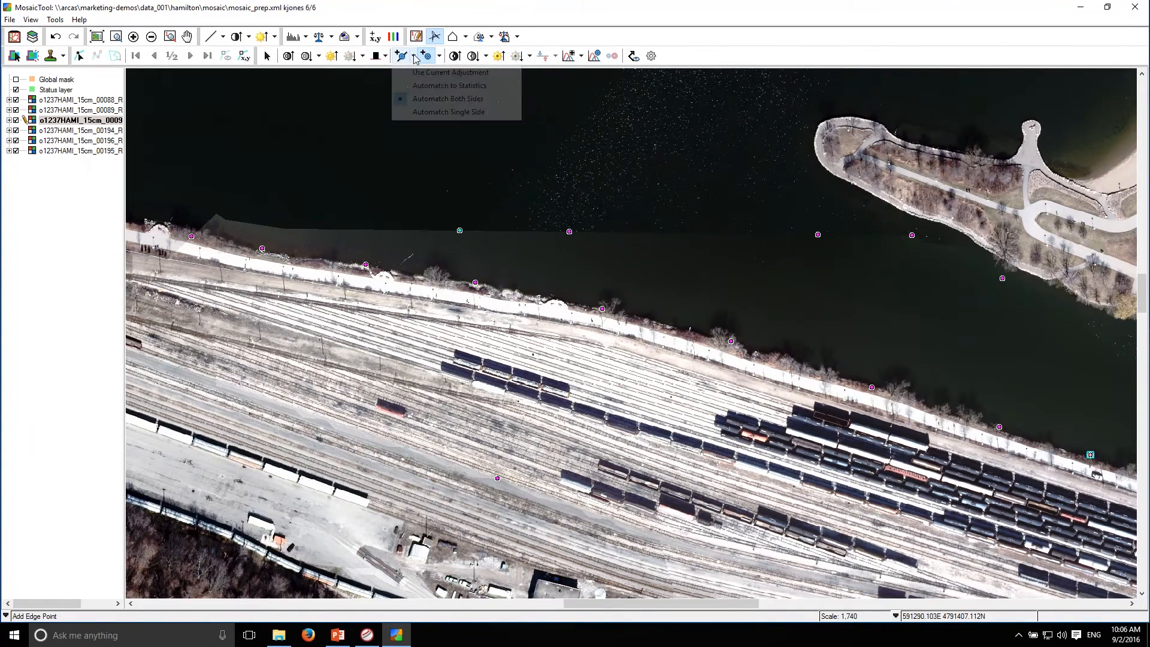
pyautogui.click(446, 98)
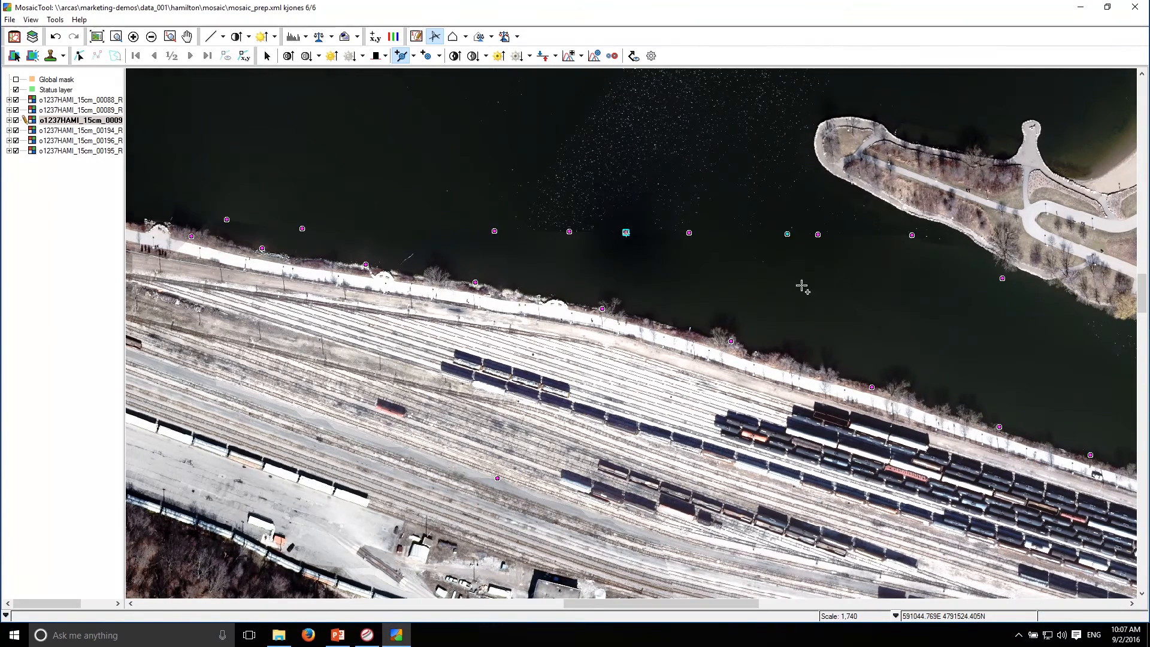
pyautogui.moveTo(808, 285); pyautogui.dragTo(656, 196)
pyautogui.moveTo(866, 272); pyautogui.dragTo(746, 274)
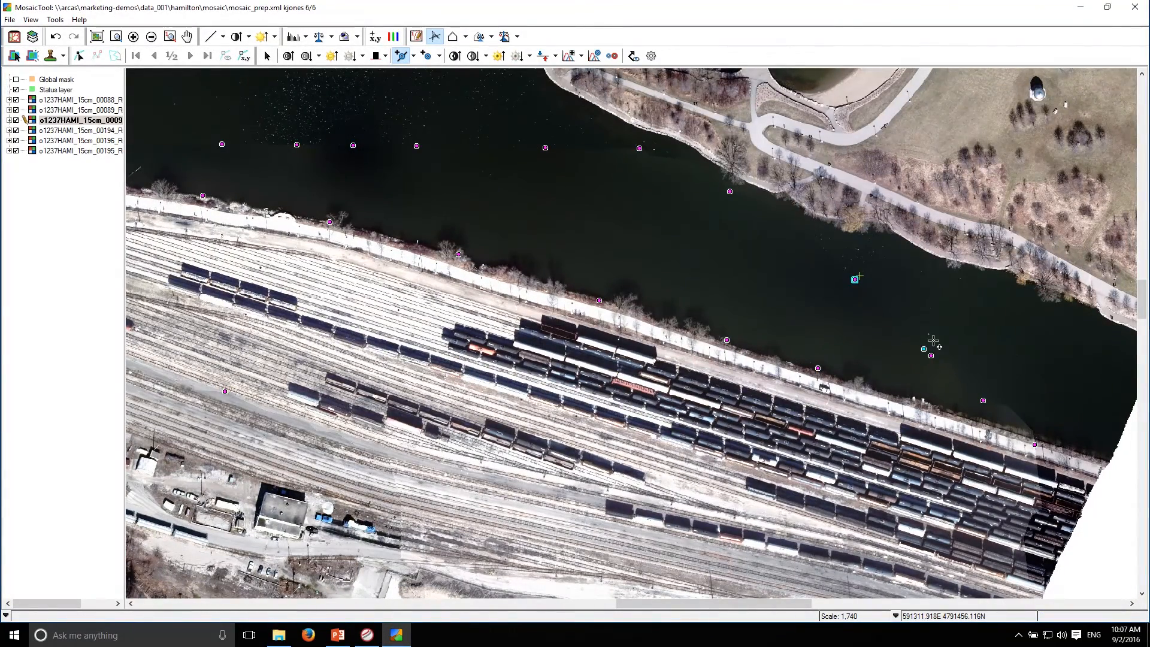
pyautogui.moveTo(855, 267); pyautogui.dragTo(782, 266)
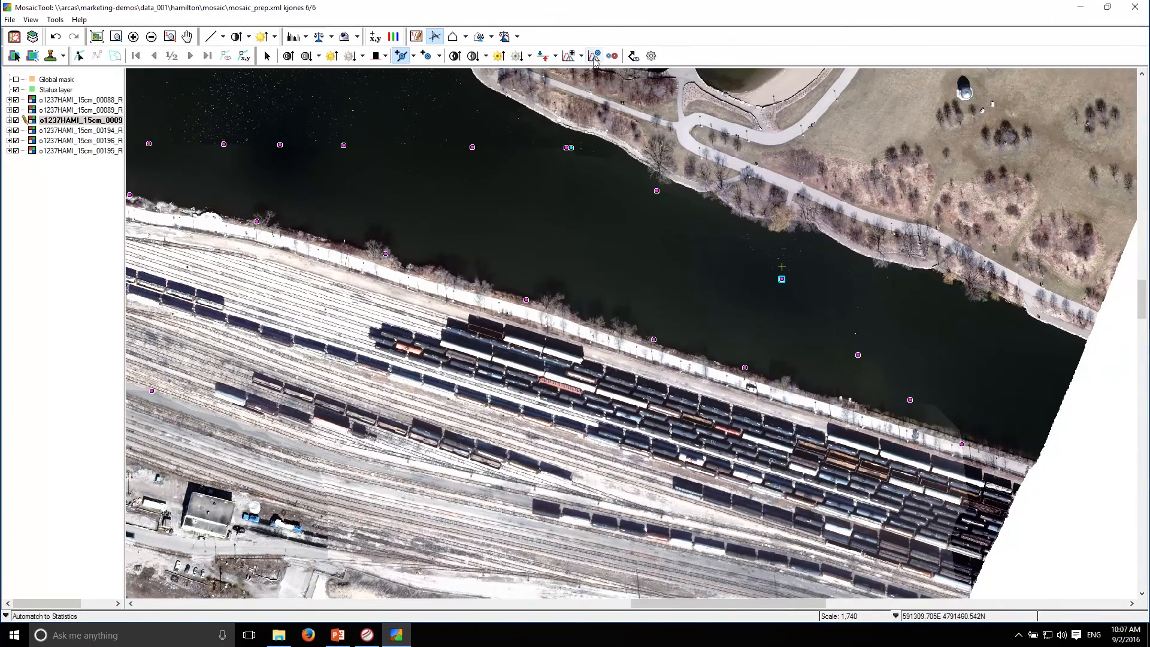
pyautogui.click(413, 55)
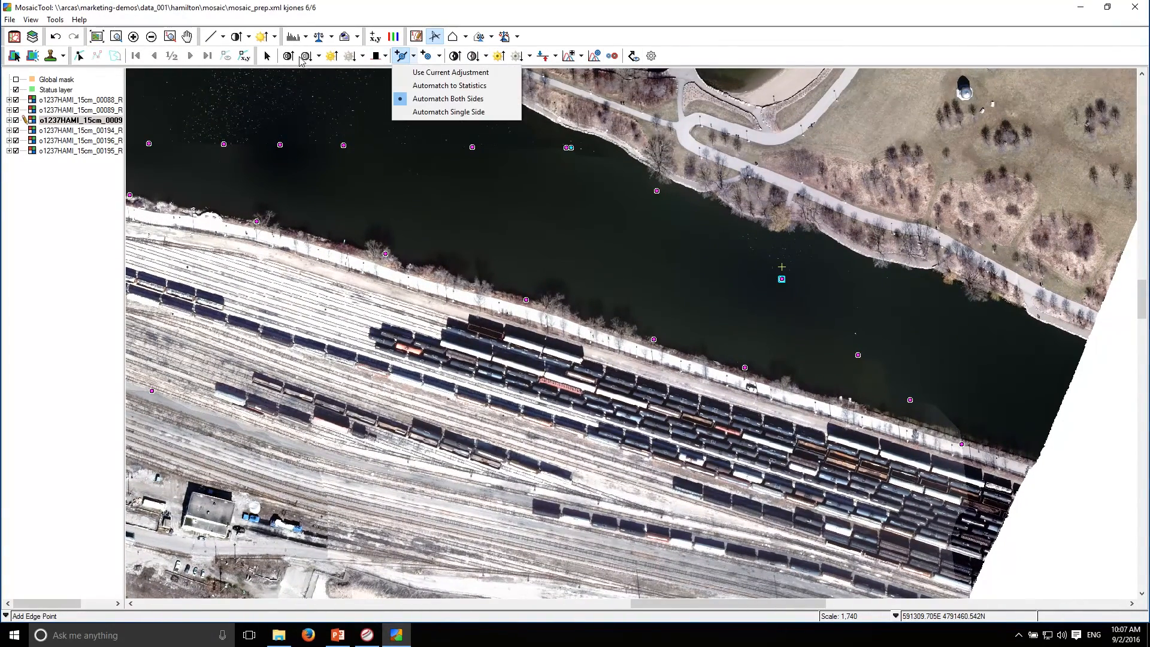
# - Stop adding points and examine the water along the railyard shoreline and channel for remaining seams or dark patches
pyautogui.click(267, 57)
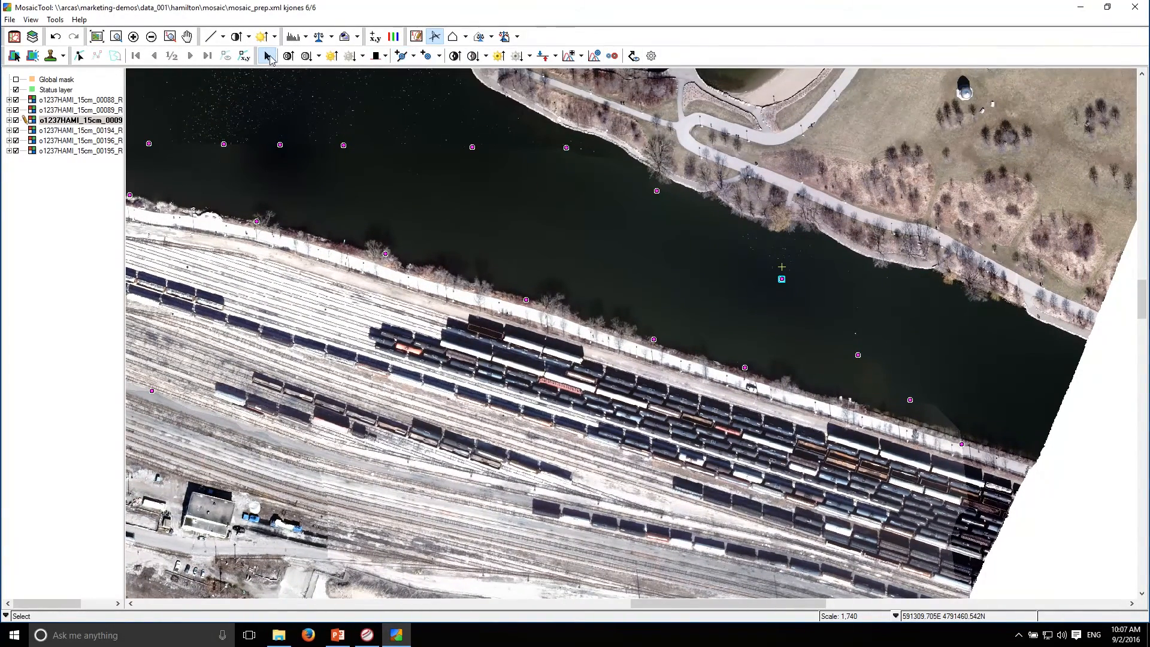
pyautogui.click(271, 60)
pyautogui.moveTo(483, 218); pyautogui.dragTo(785, 303)
pyautogui.moveTo(476, 238); pyautogui.dragTo(750, 317)
pyautogui.moveTo(423, 245); pyautogui.dragTo(617, 252)
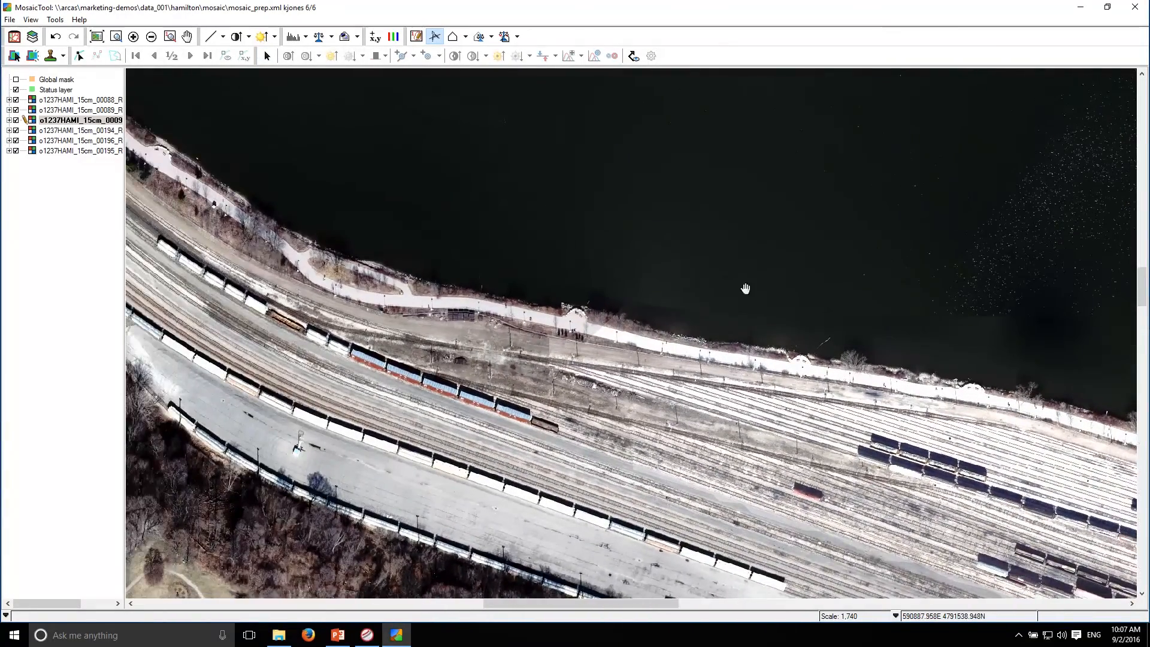
pyautogui.moveTo(745, 289); pyautogui.dragTo(541, 162)
pyautogui.moveTo(802, 251); pyautogui.dragTo(587, 242)
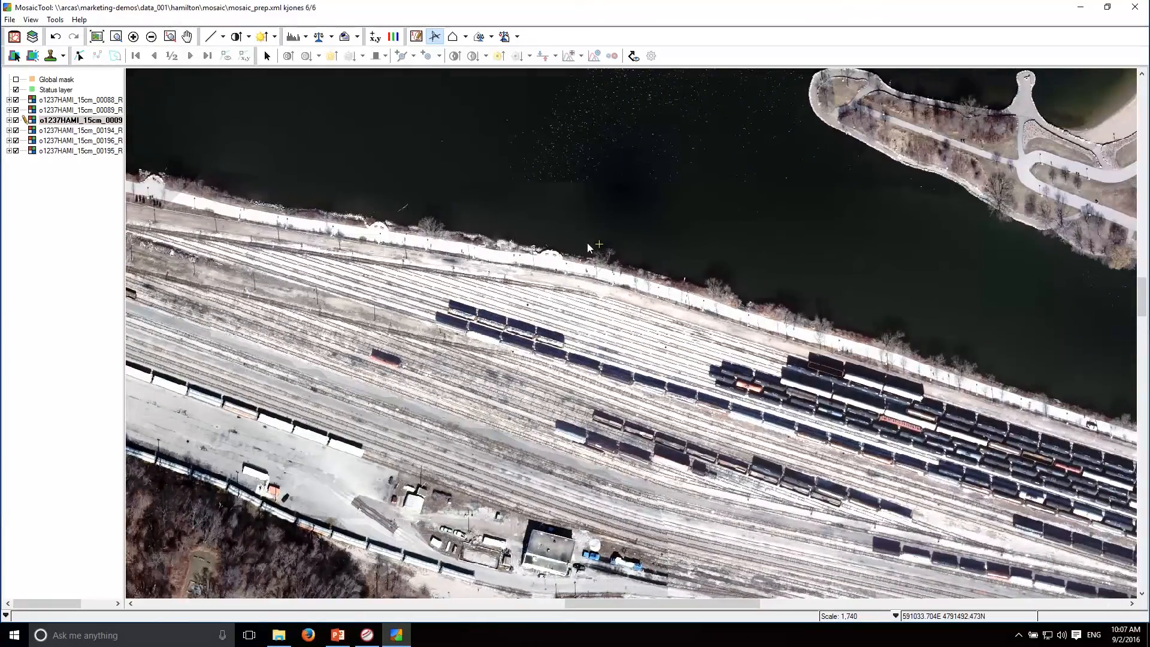
pyautogui.scroll(-2, 609, 248)
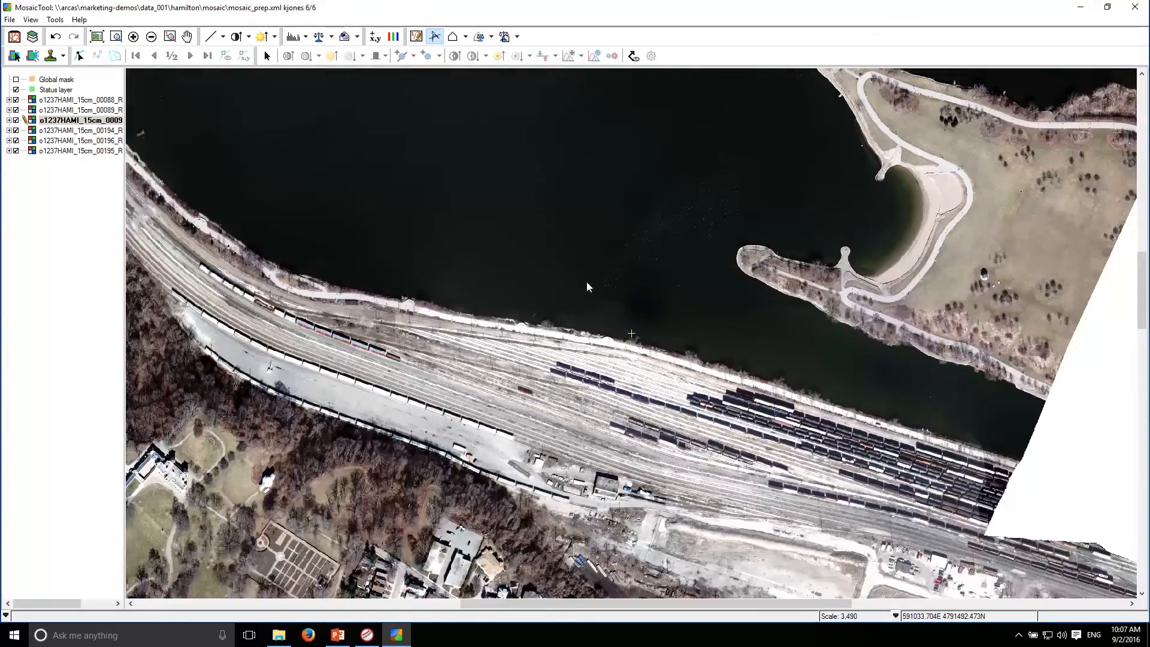
# - Check the mosaic as a whole, from the harbour water down to the city blocks, and save the project
pyautogui.scroll(-2, 582, 307)
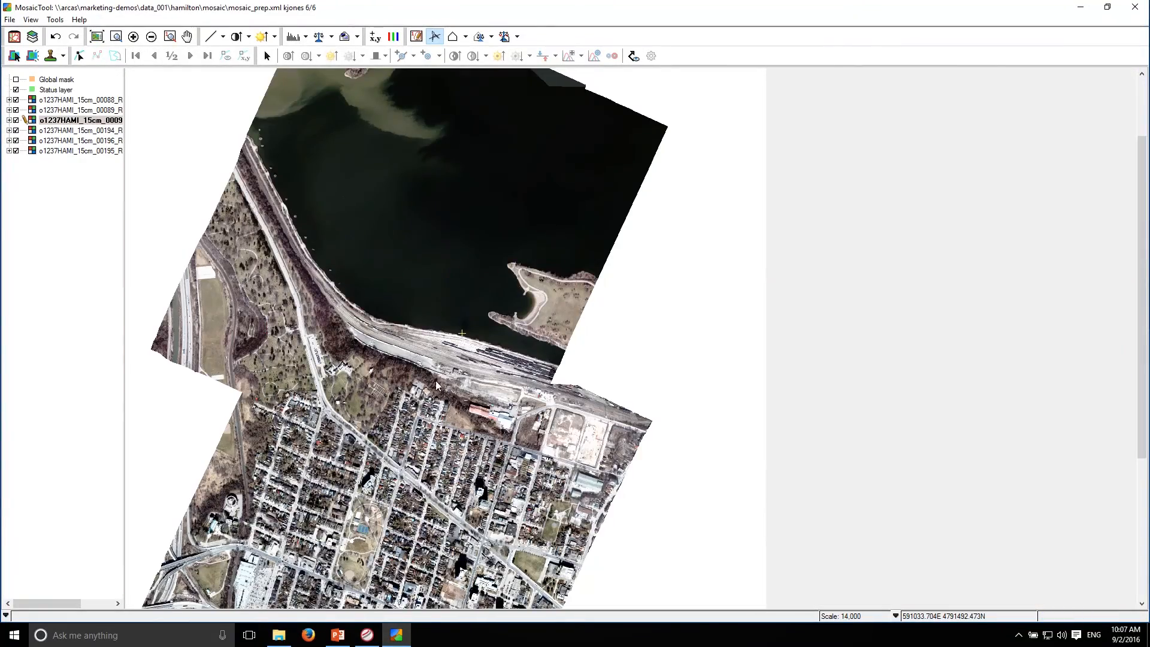
pyautogui.scroll(-3, 590, 335)
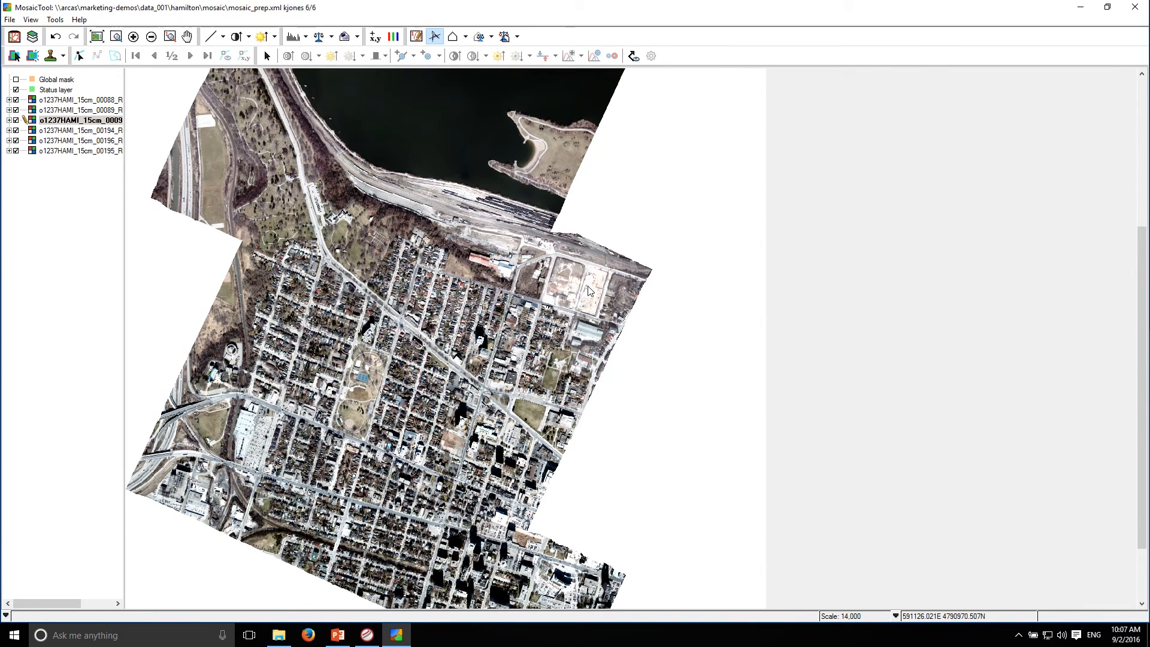
pyautogui.scroll(2, 419, 233)
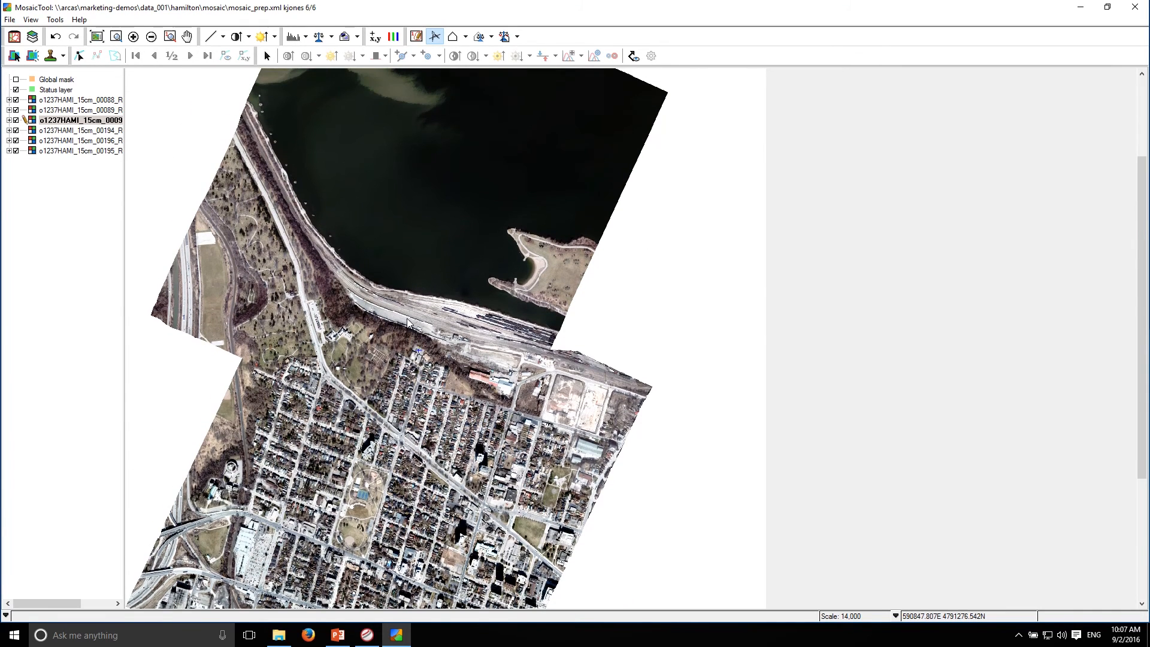
pyautogui.scroll(2, 408, 322)
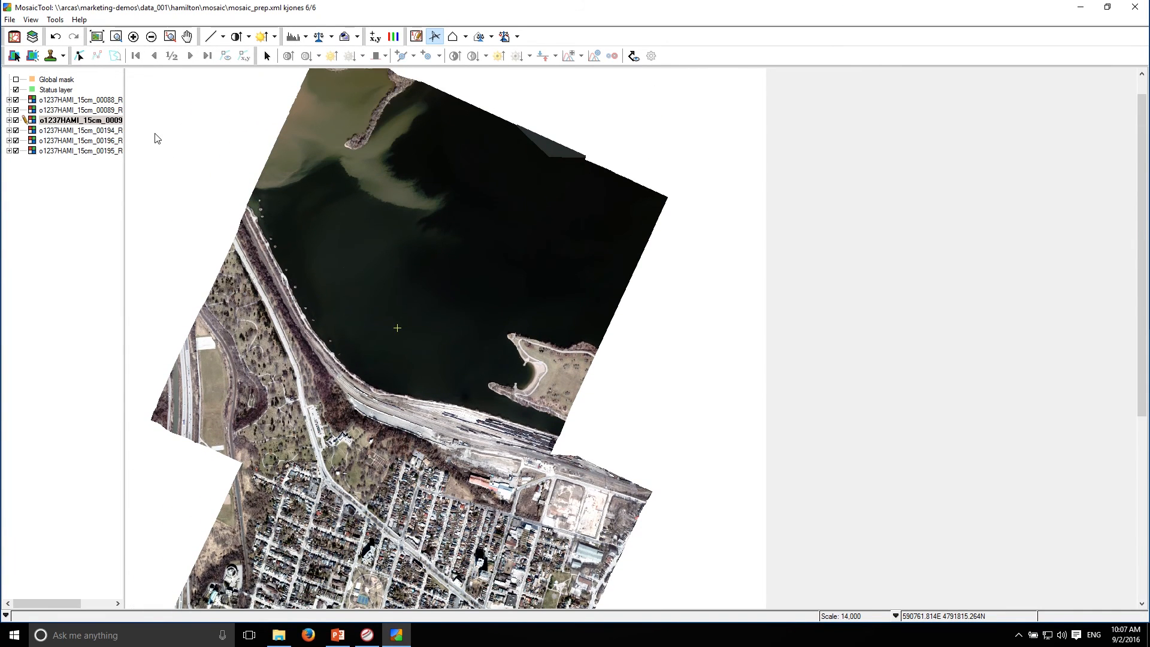
pyautogui.click(10, 21)
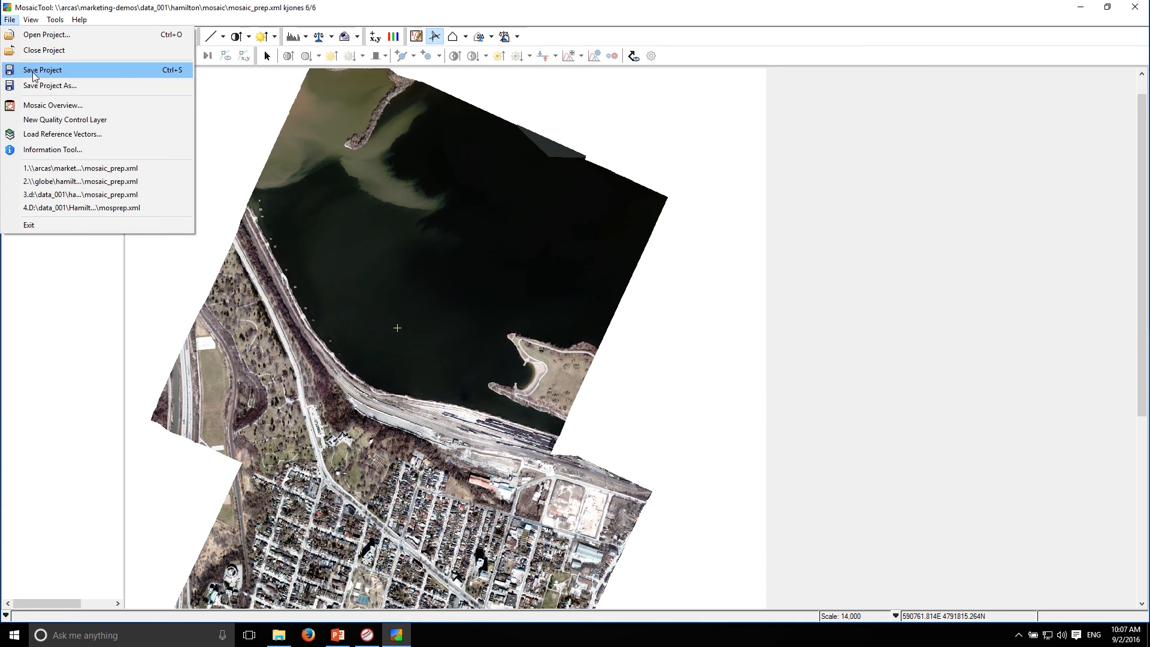
pyautogui.click(34, 75)
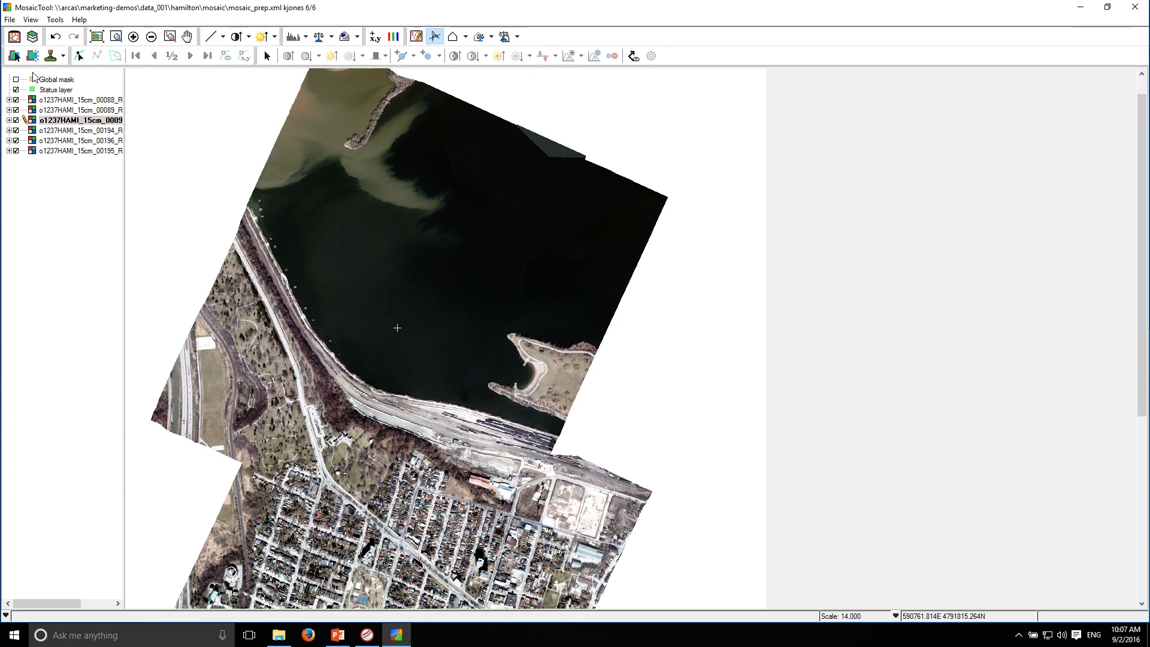